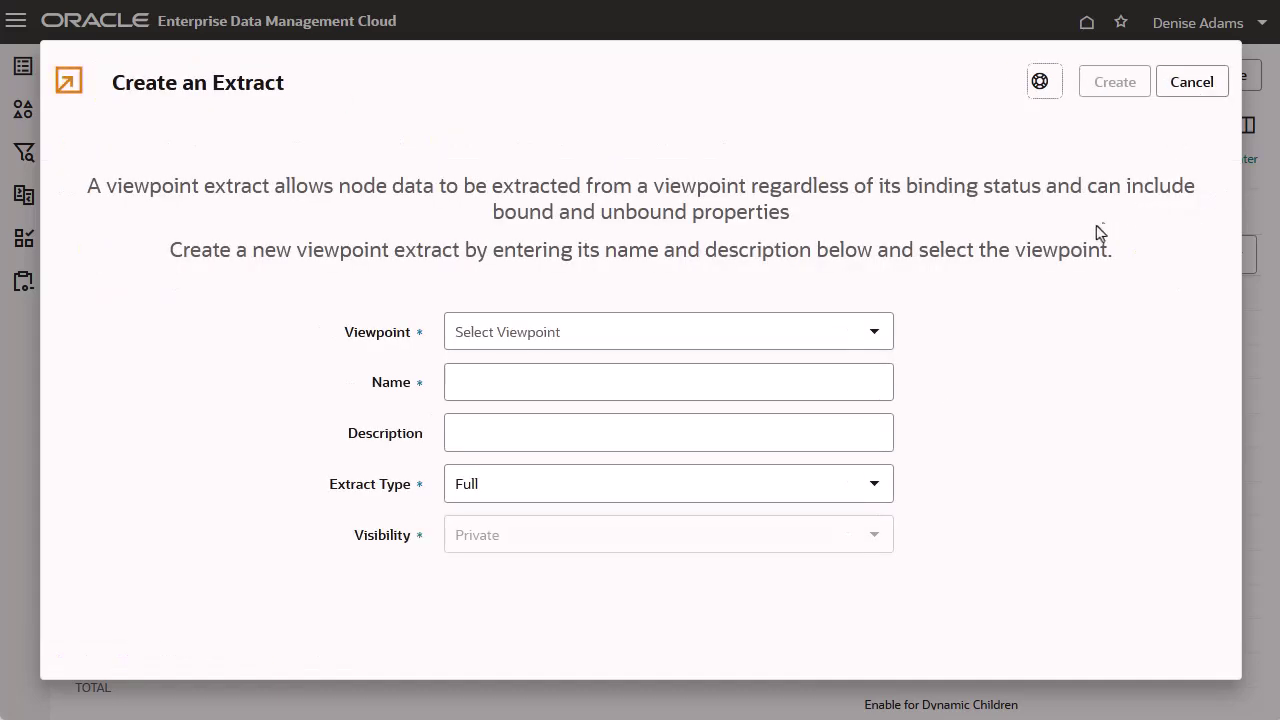
Choose the New Cost Center viewpoint for the extract, name it "Alternate Cost Center Org" and describe it as "What-if cost center reorganization".
left_click(876, 331)
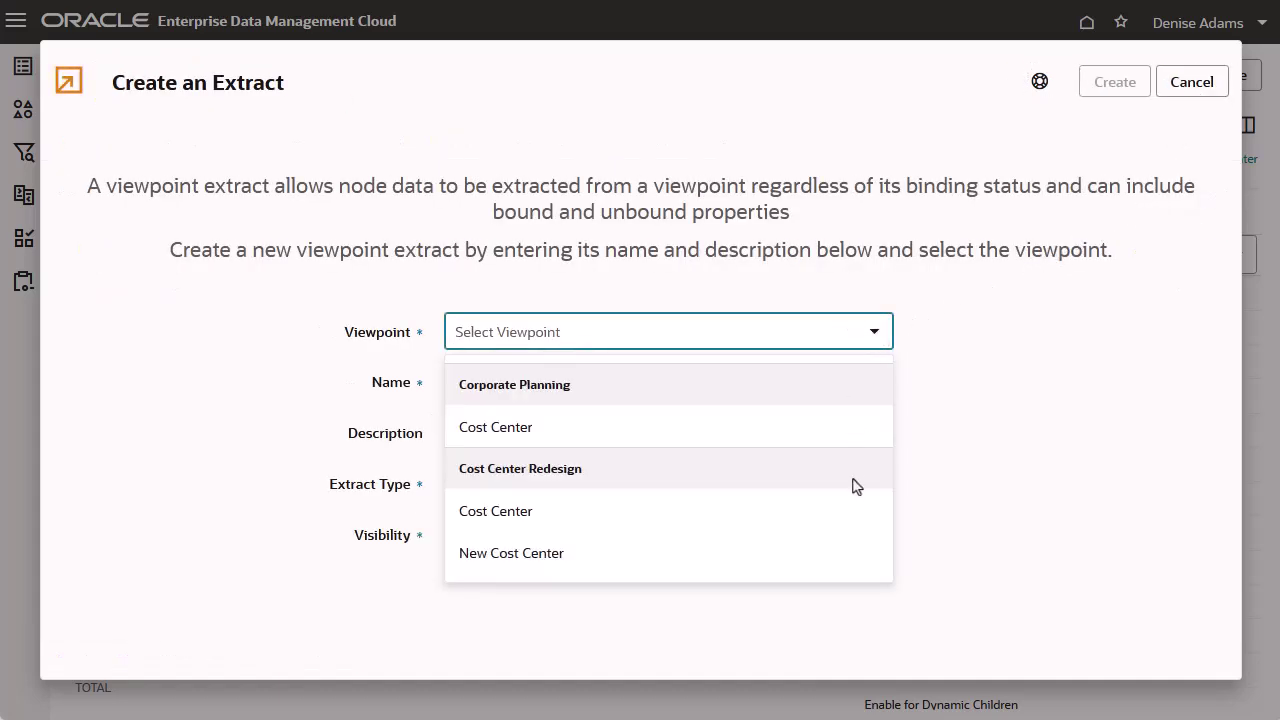
left_click(851, 553)
left_click(664, 387)
type("Alternate Cost Center Org")
key("Tab")
type("What-if cost center reorganization")
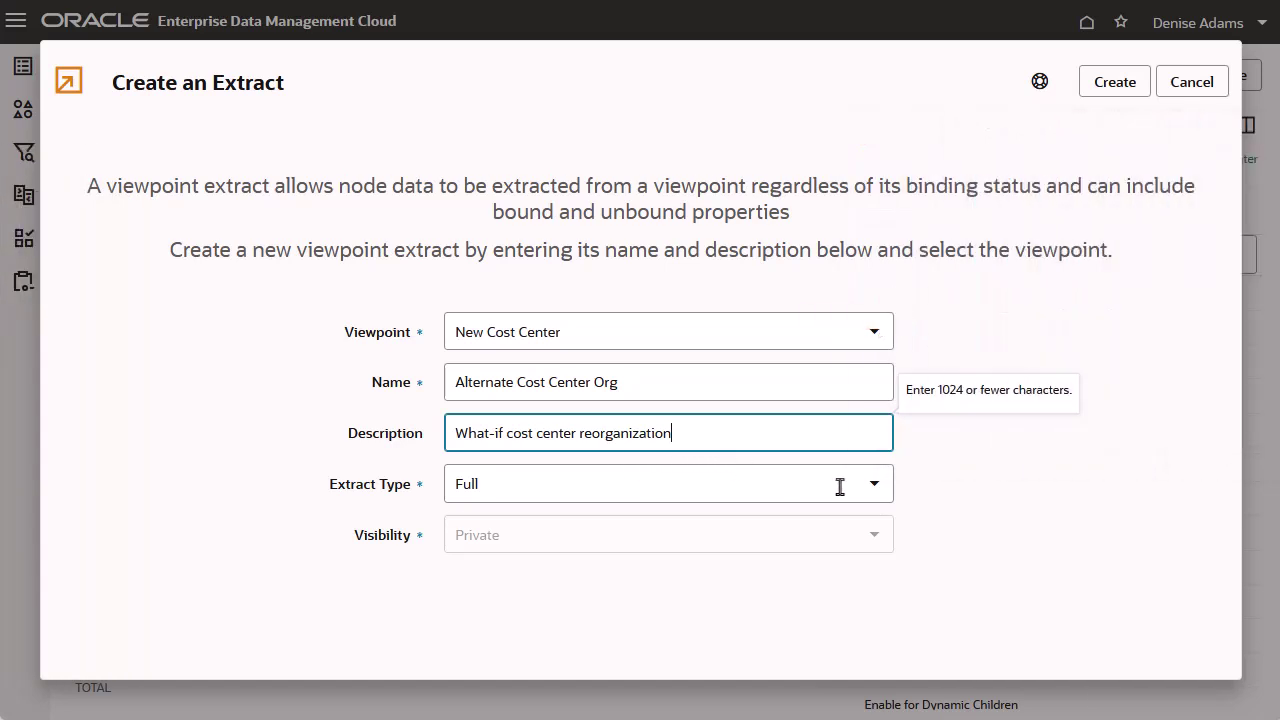
Keep the extract type as Full and create the extract.
left_click(875, 490)
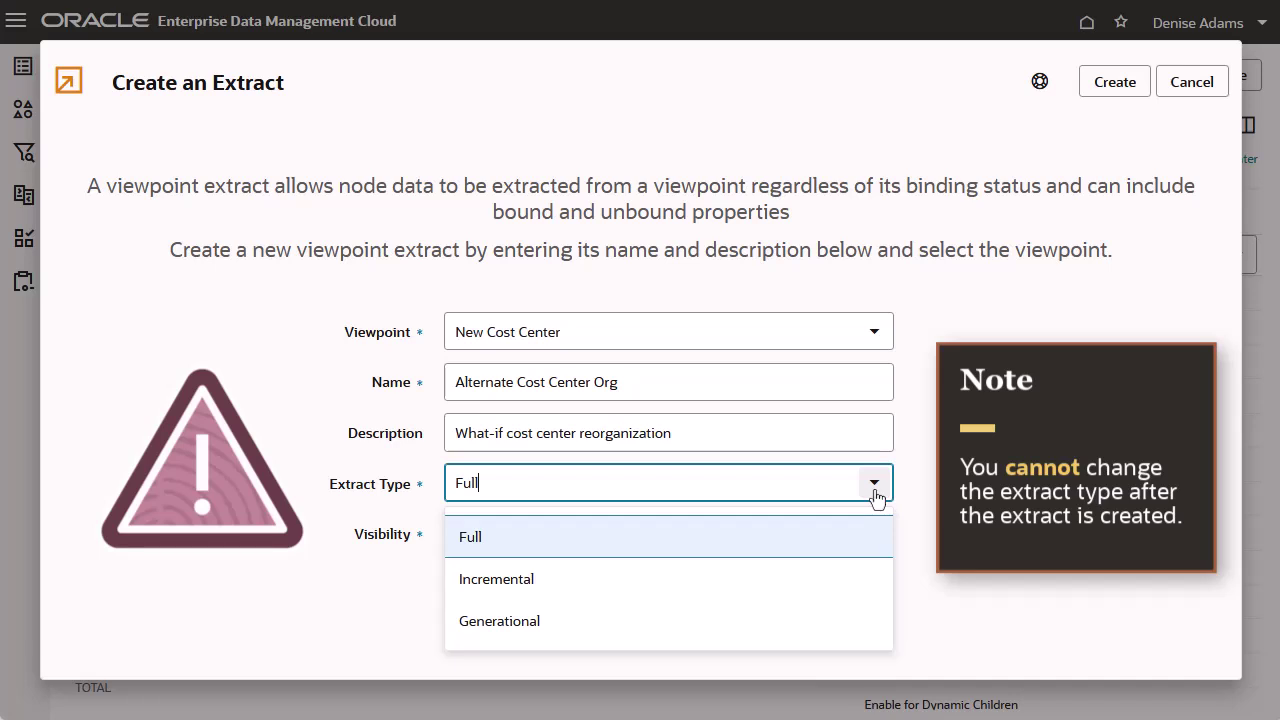
left_click(875, 490)
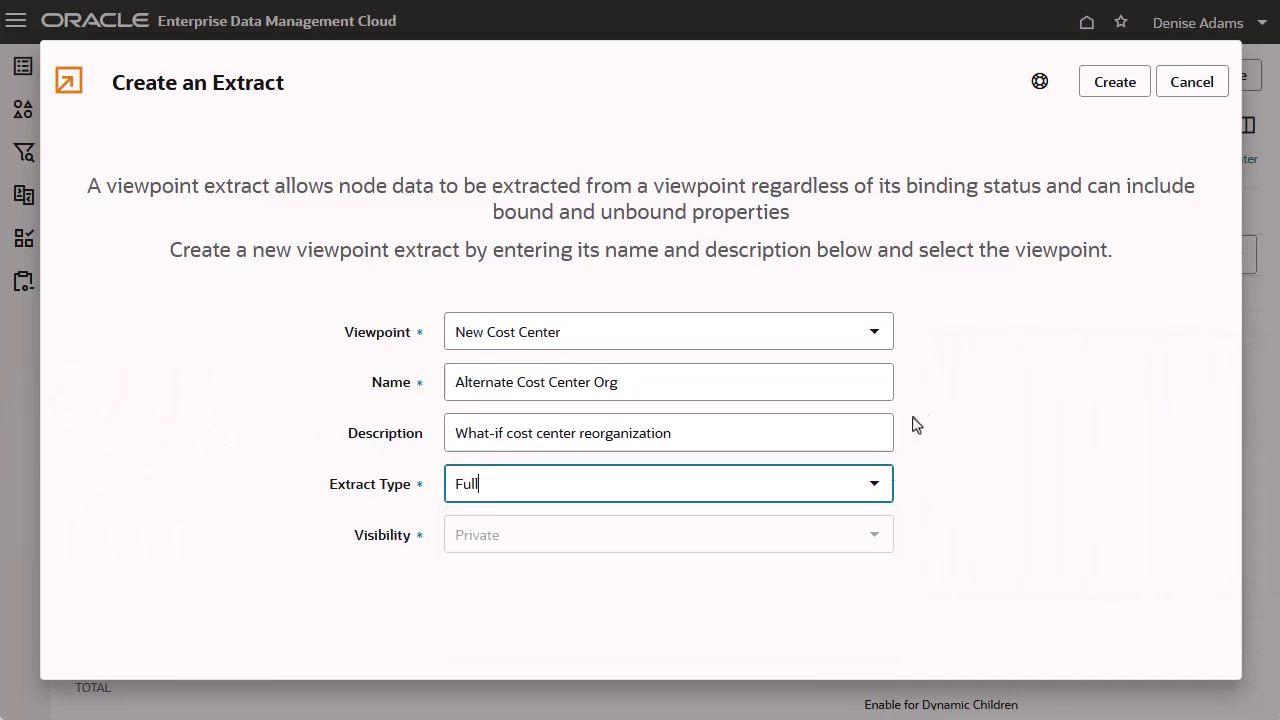
left_click(1112, 84)
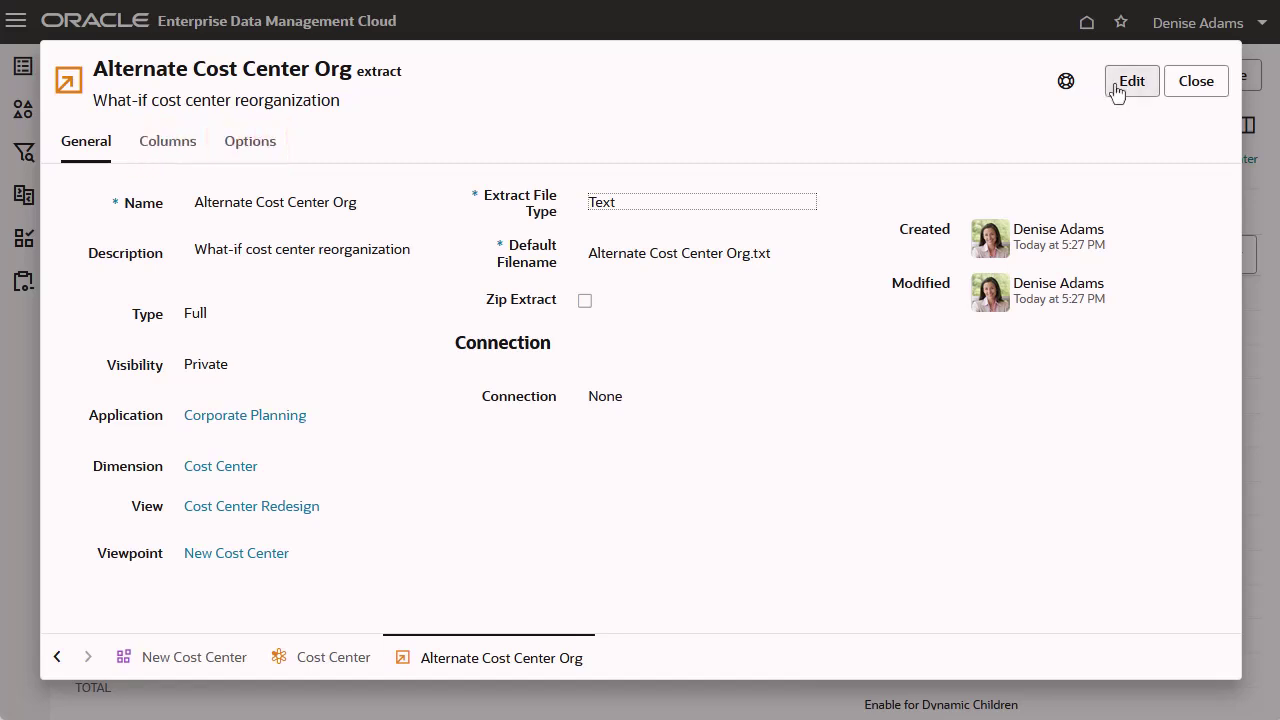
Edit the extract's general settings to use the Excel file type with sheet name "Alt CC Org", and save them.
left_click(1116, 88)
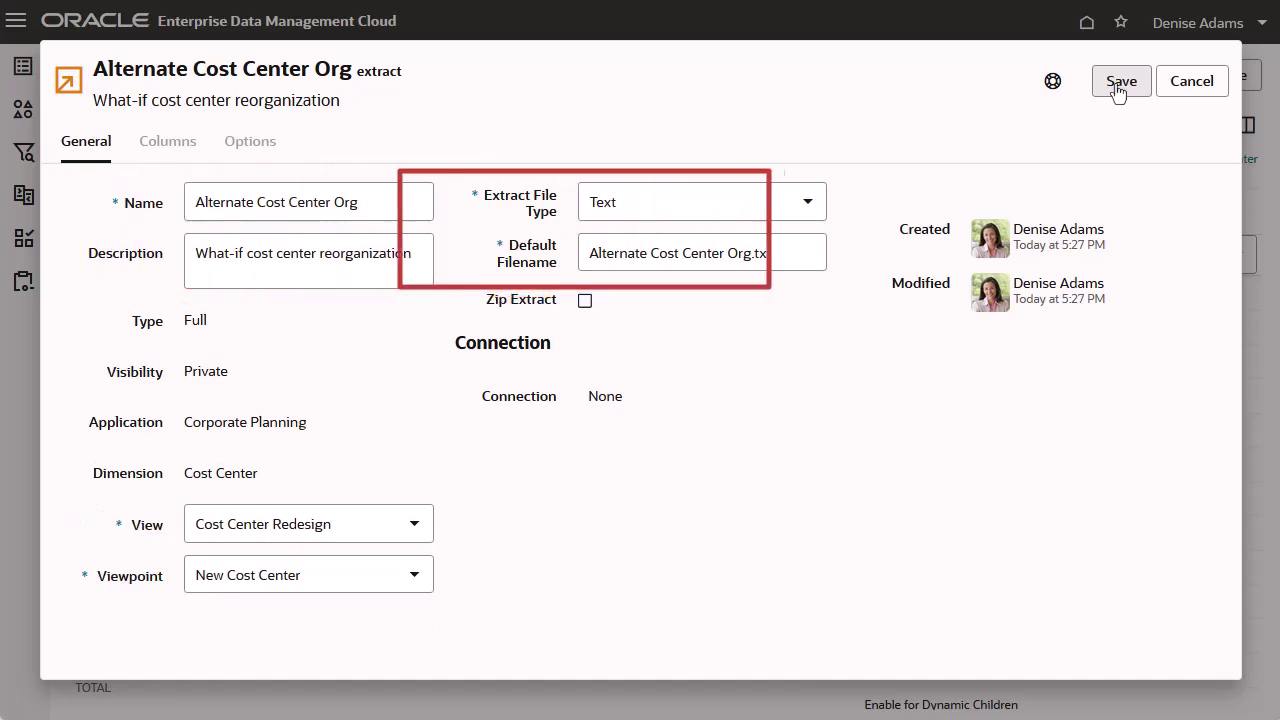
left_click(1118, 88)
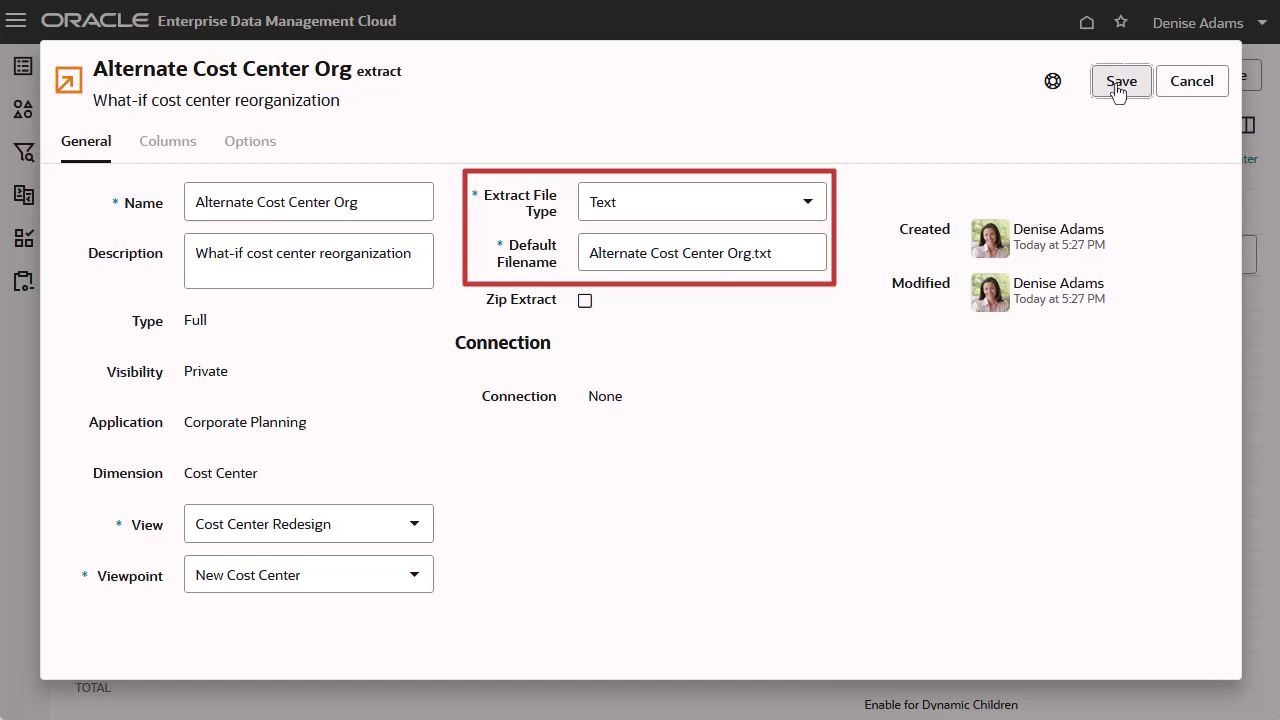
left_click(812, 206)
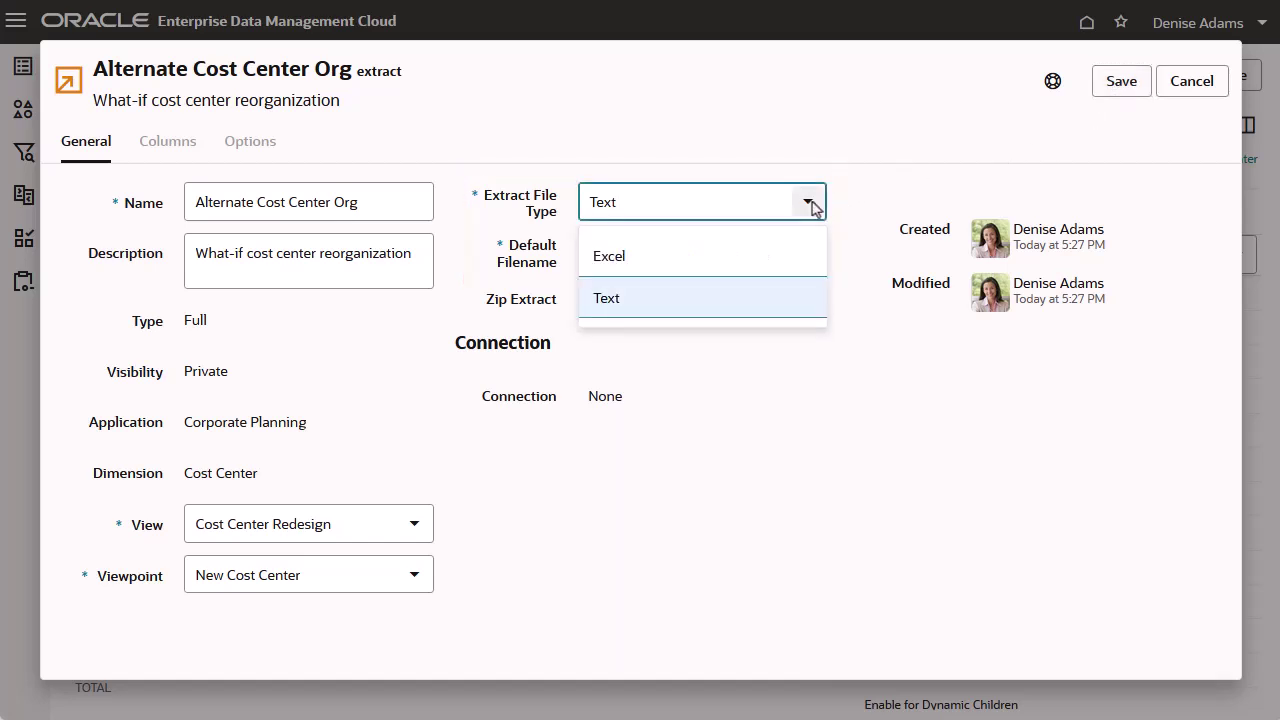
left_click(784, 260)
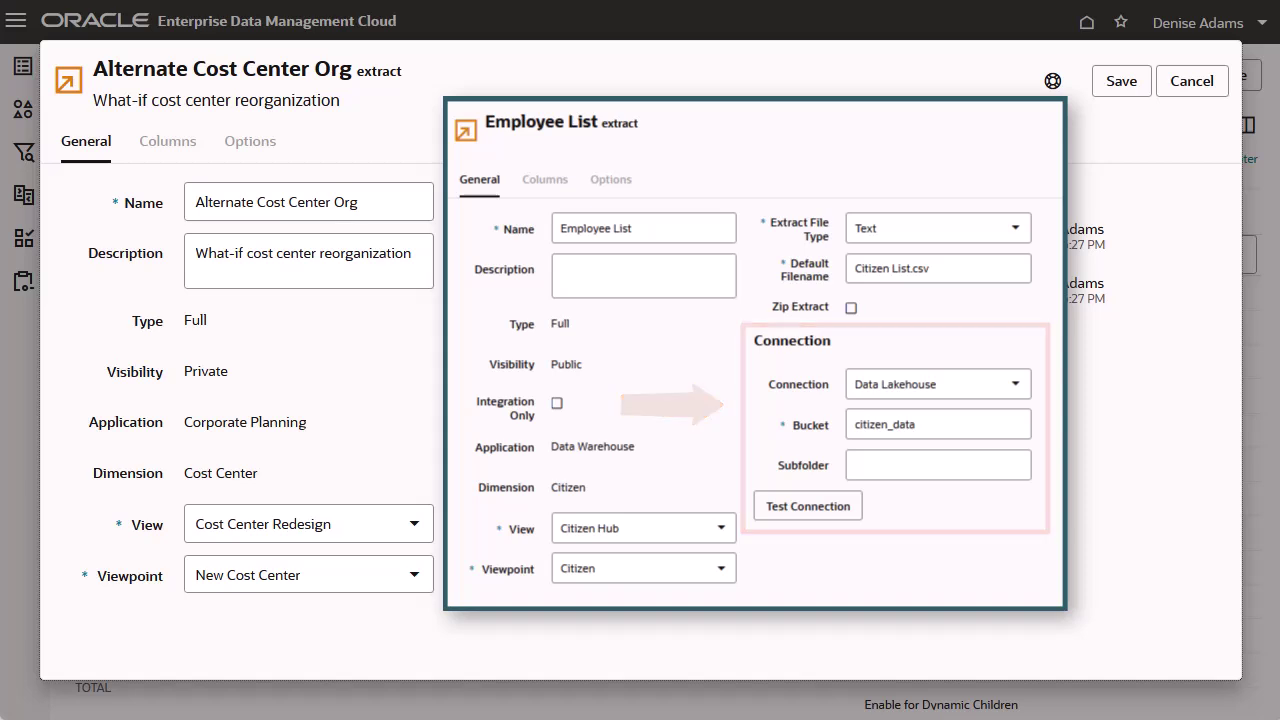
left_click(1121, 81)
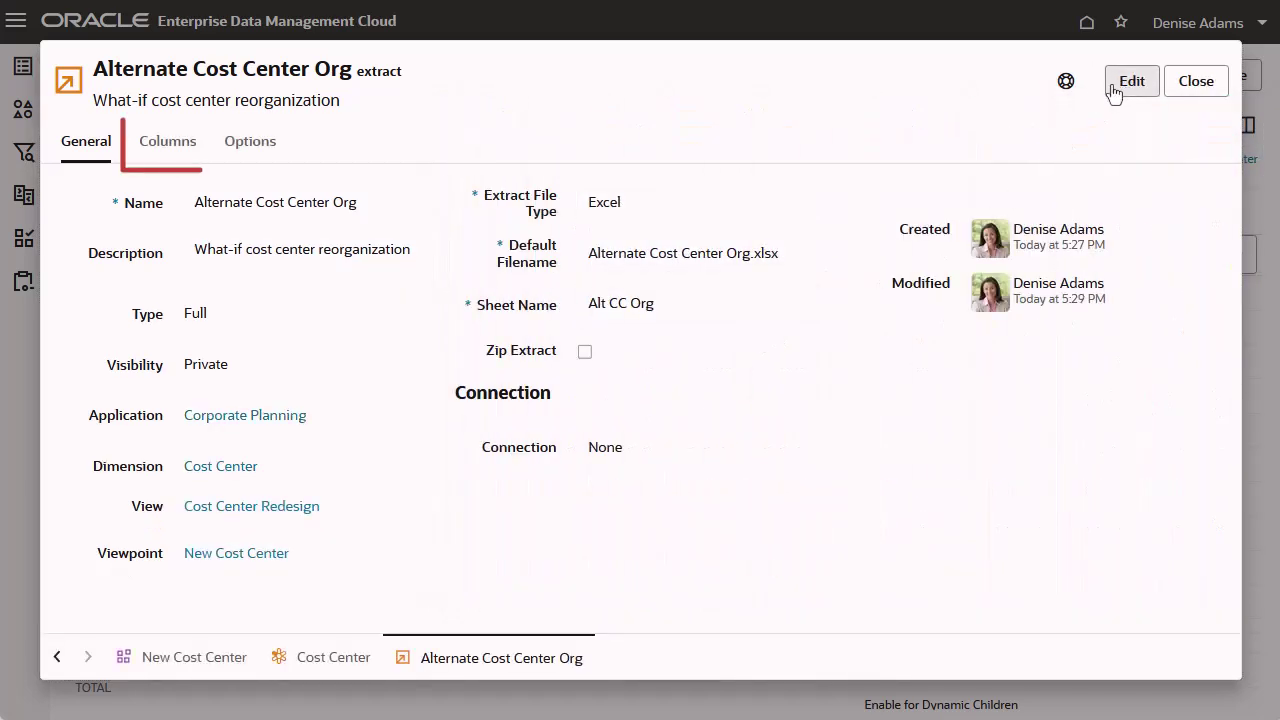
Add the CoreStats.Parent and PLN.Alias: Default properties as columns of the extract.
left_click(182, 150)
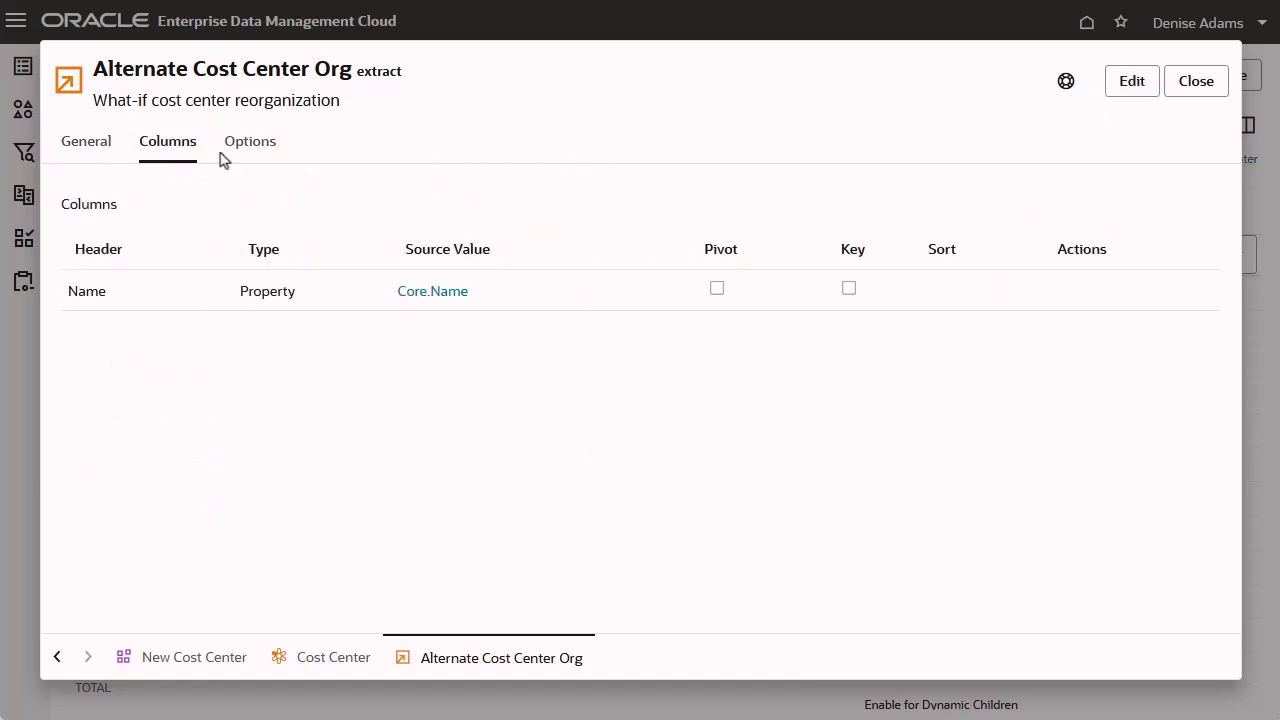
left_click(1114, 92)
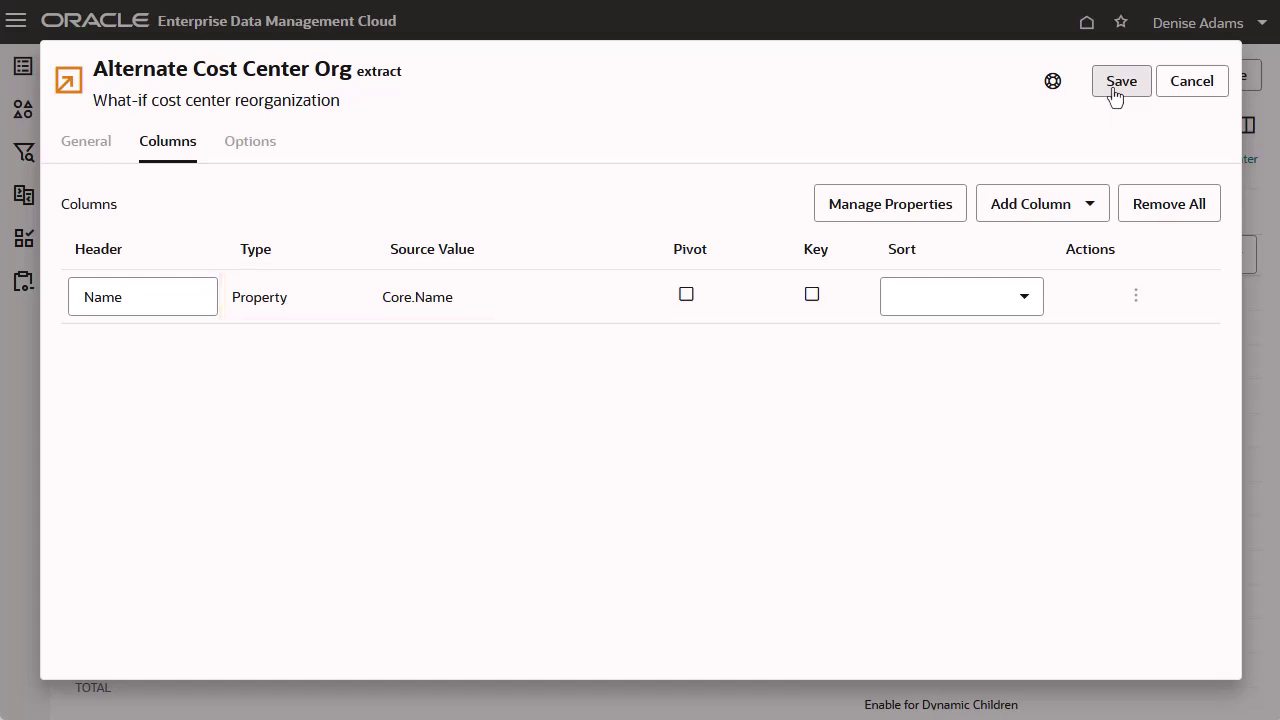
left_click(958, 203)
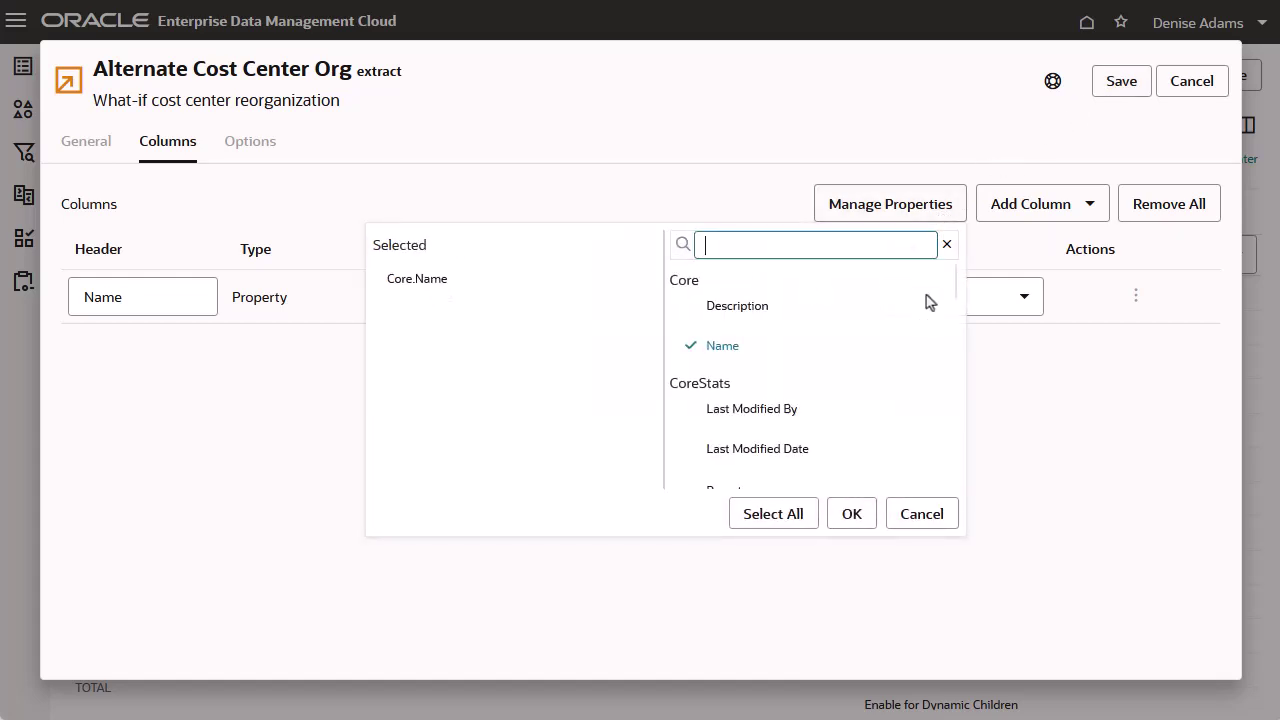
scroll(891, 412, "down", 2)
left_click(697, 371)
scroll(712, 390, "down", 1)
left_click(728, 410)
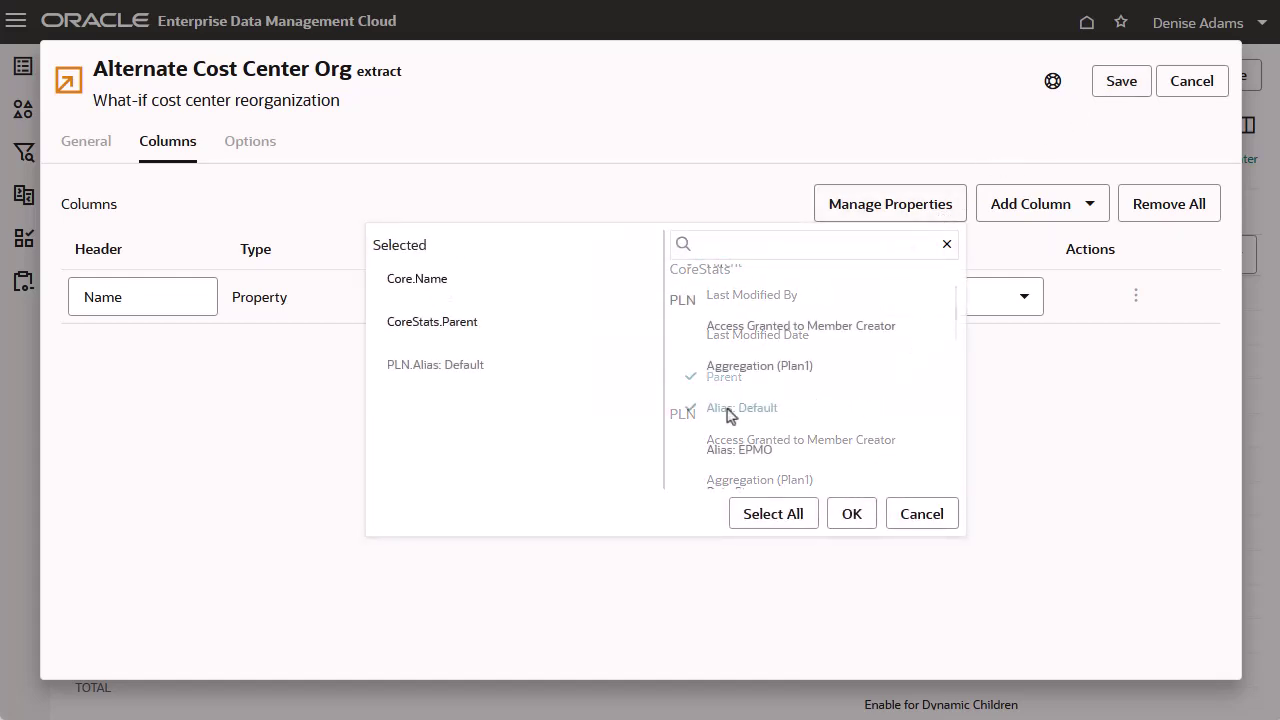
left_click(849, 513)
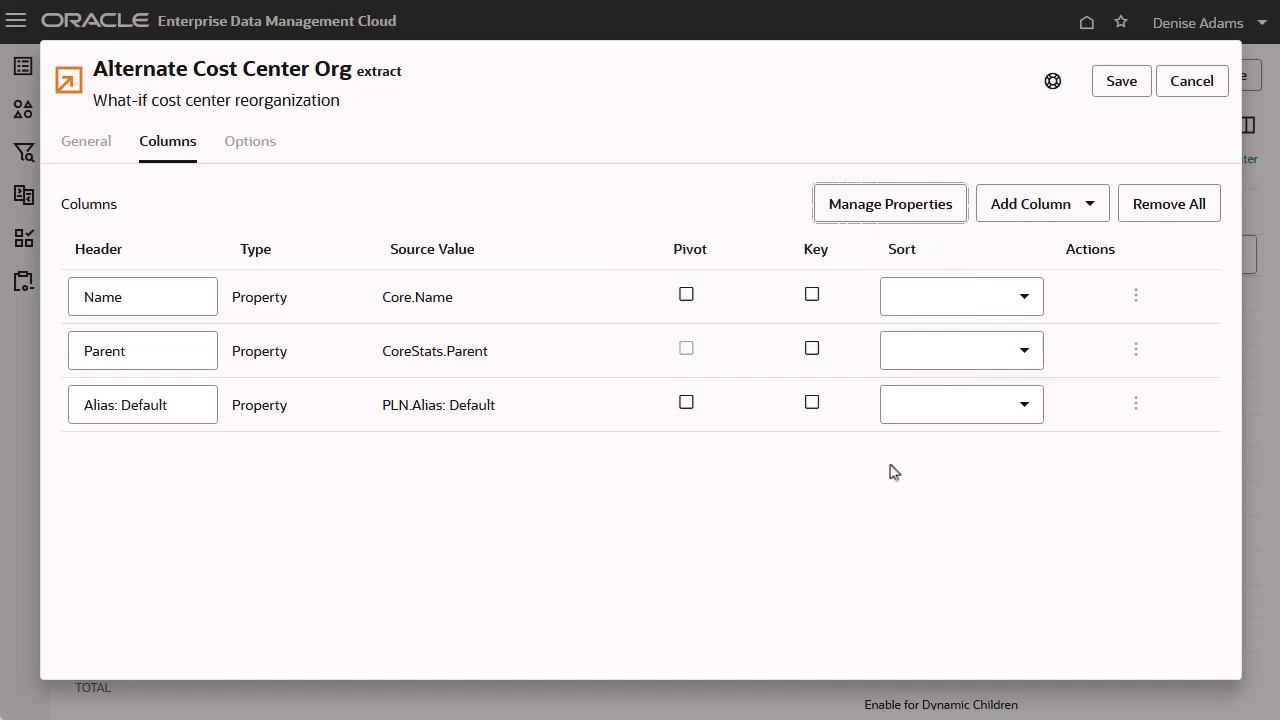
left_click(1090, 206)
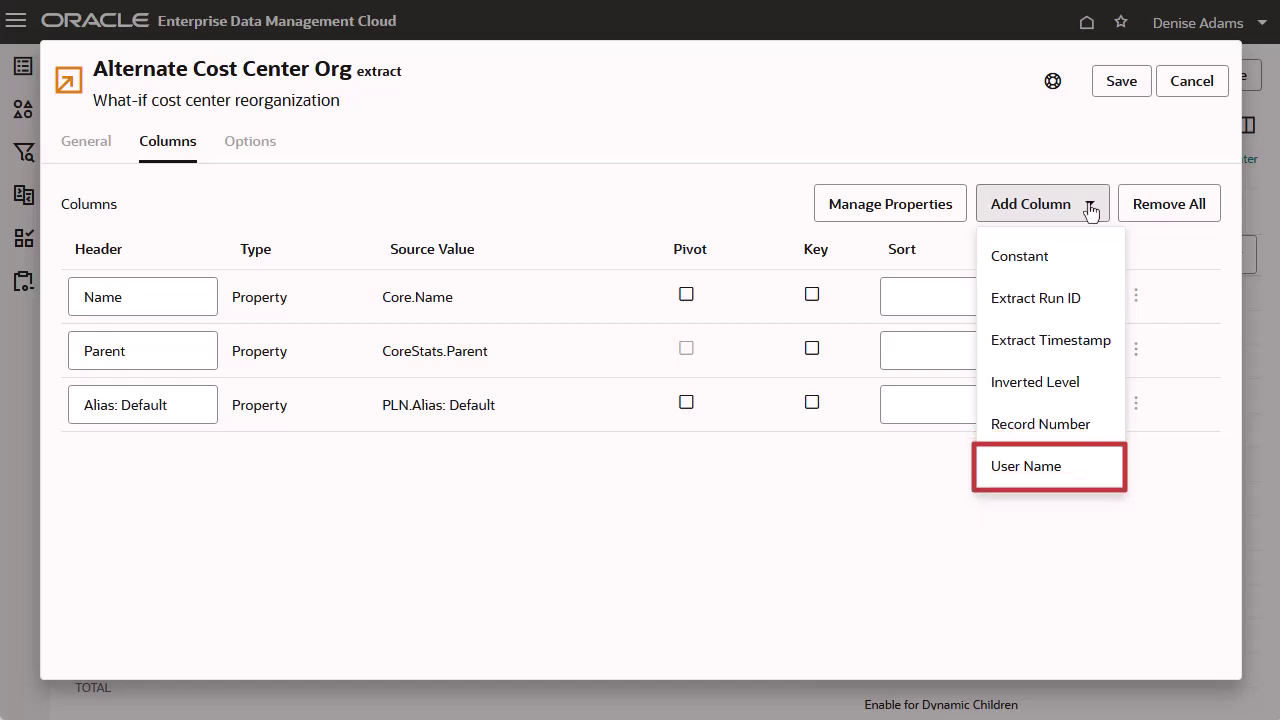
left_click(1090, 212)
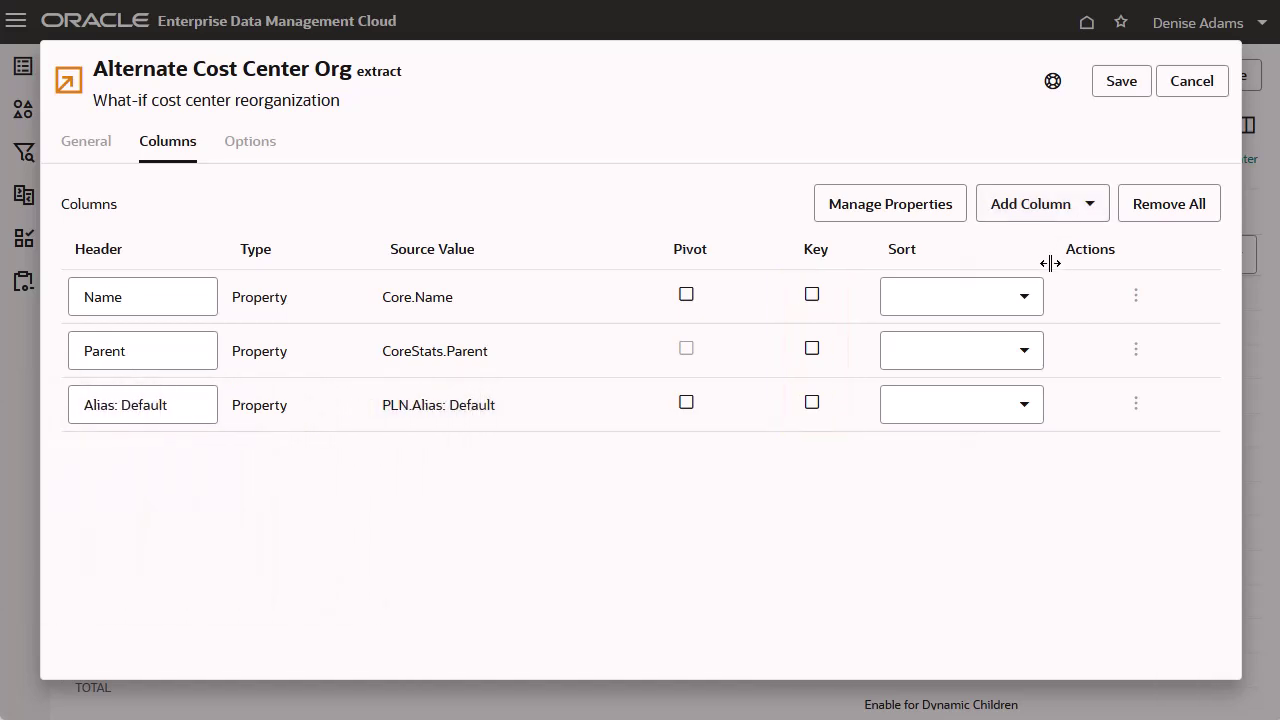
Set the Name column's sort to Primary (ascending) and save the extract's columns.
left_click(1029, 304)
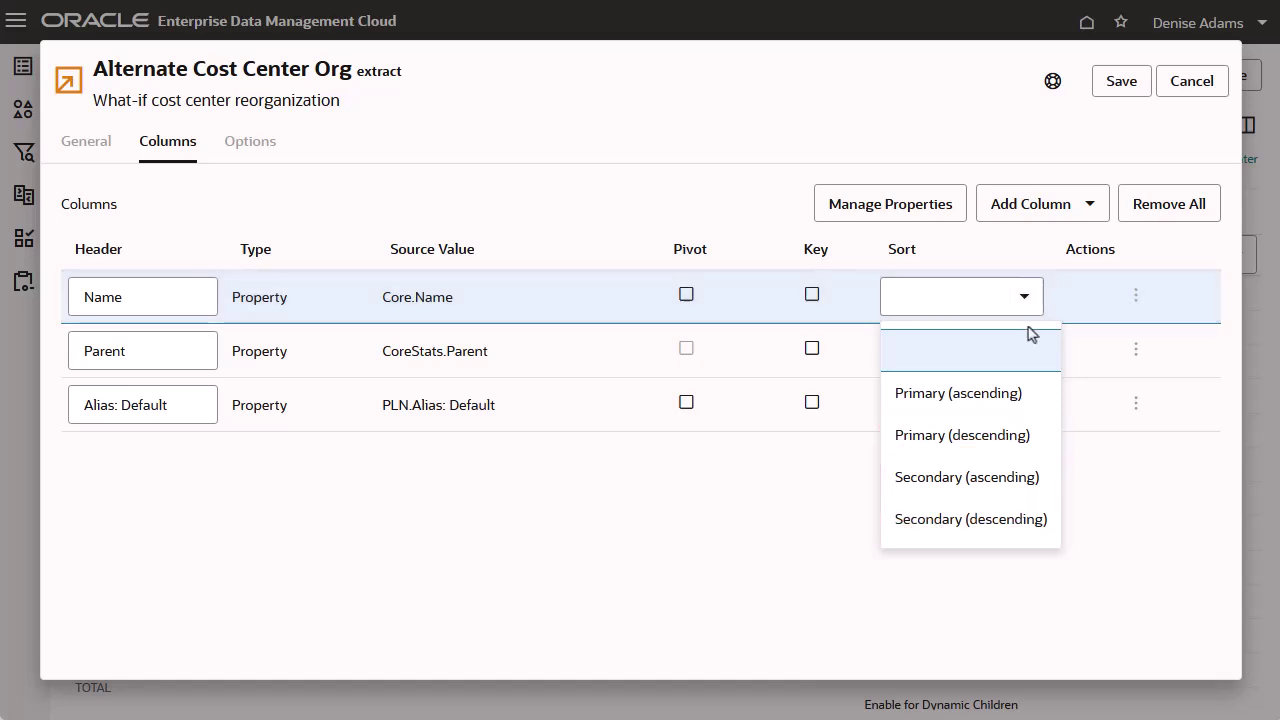
left_click(1020, 402)
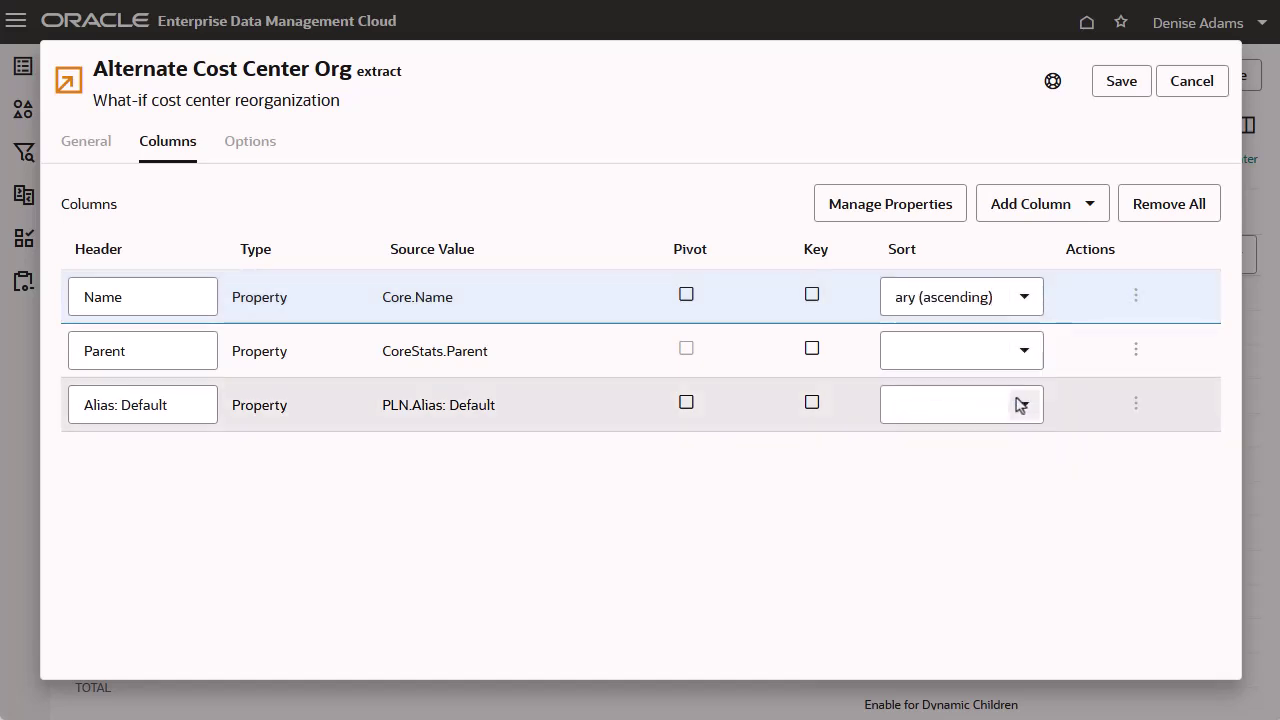
left_click(1136, 352)
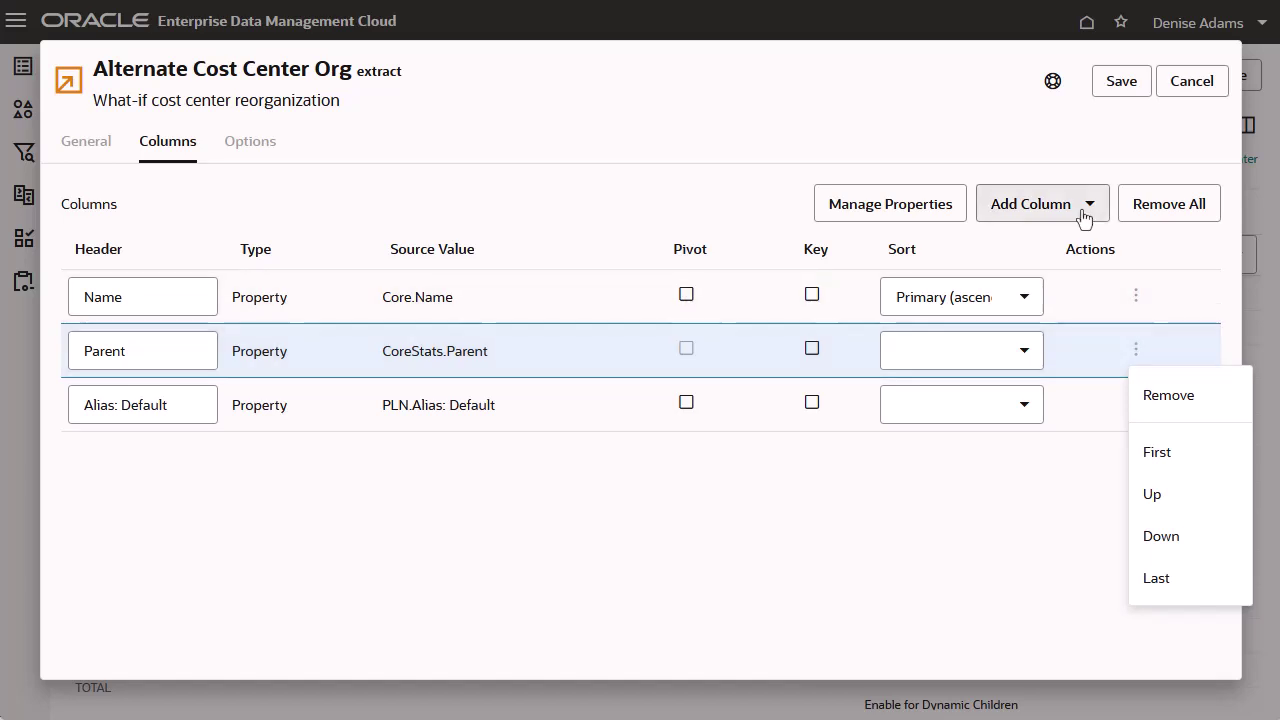
left_click(1120, 90)
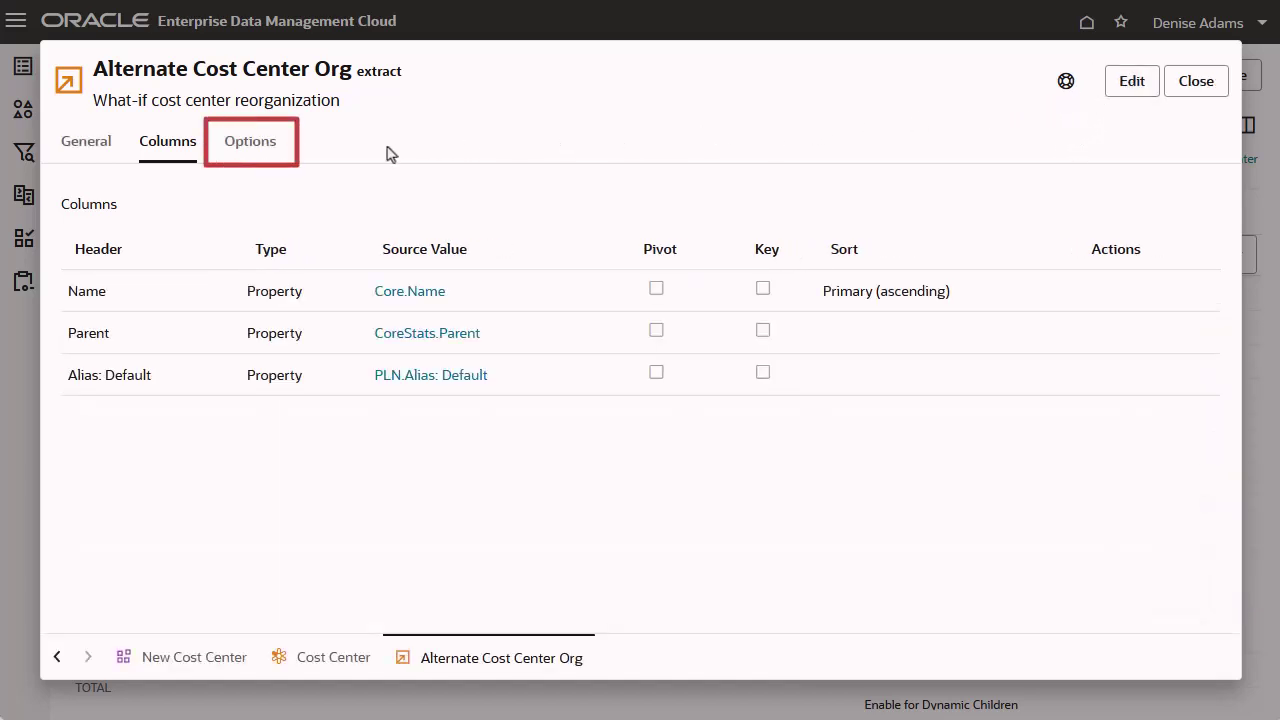
In the extract's options, apply a node filter expression returning True for nodes with an ancestor named SALES and False otherwise.
left_click(264, 148)
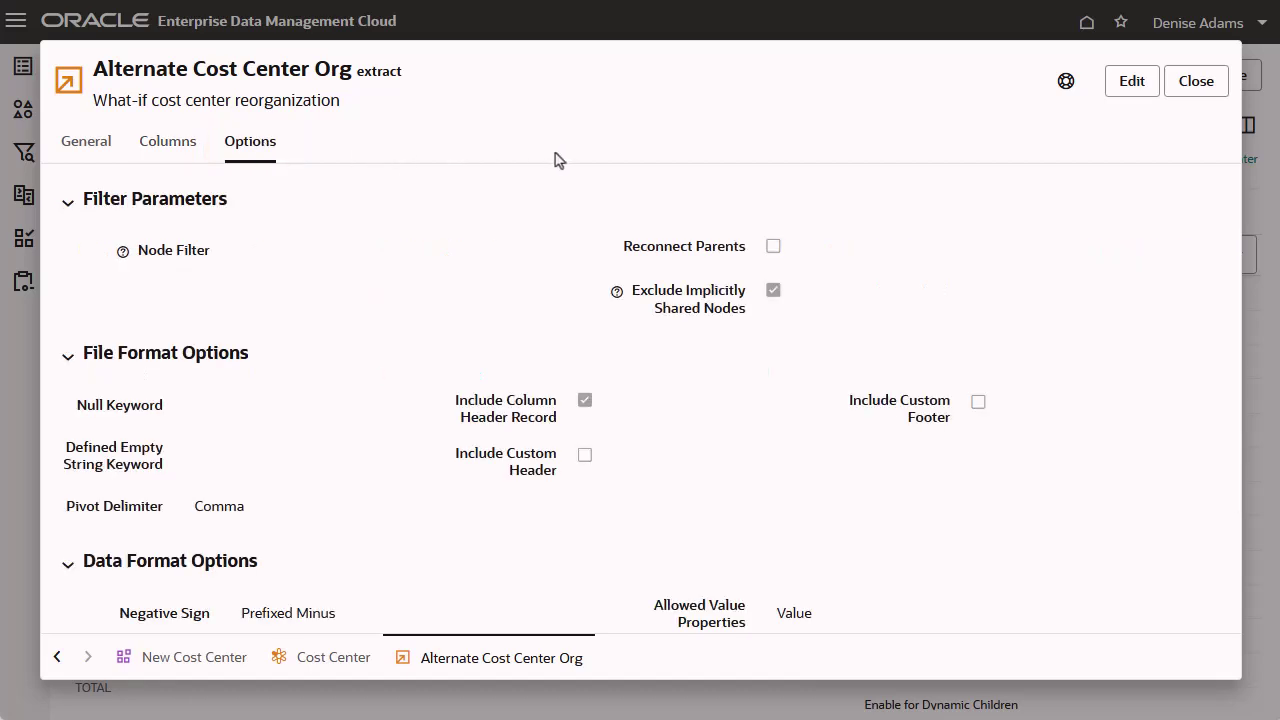
left_click(1124, 92)
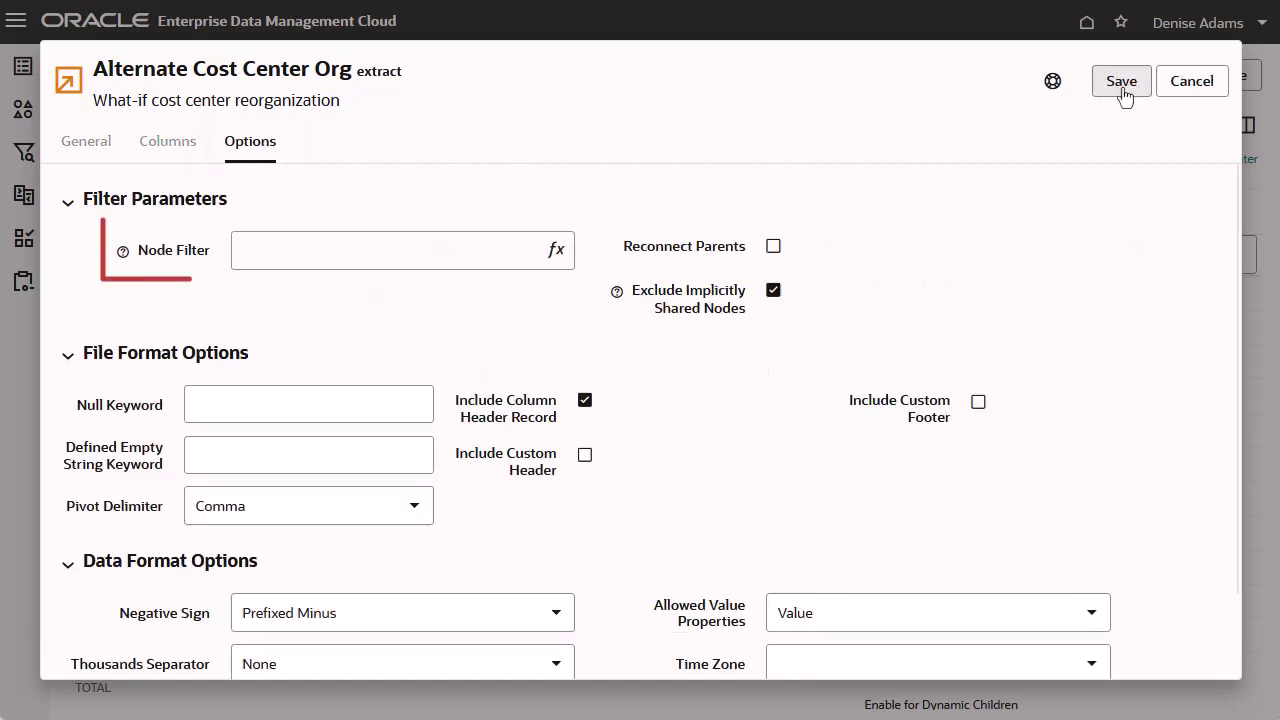
left_click(556, 252)
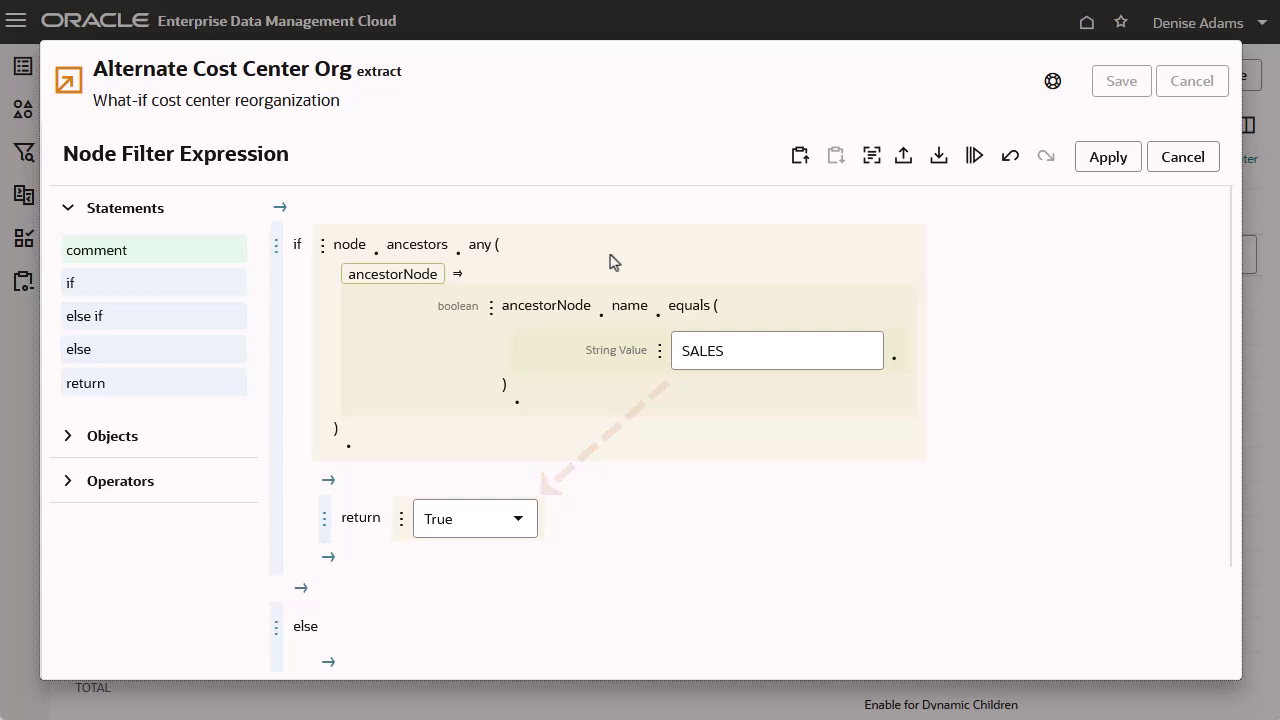
scroll(997, 348, "down", 1)
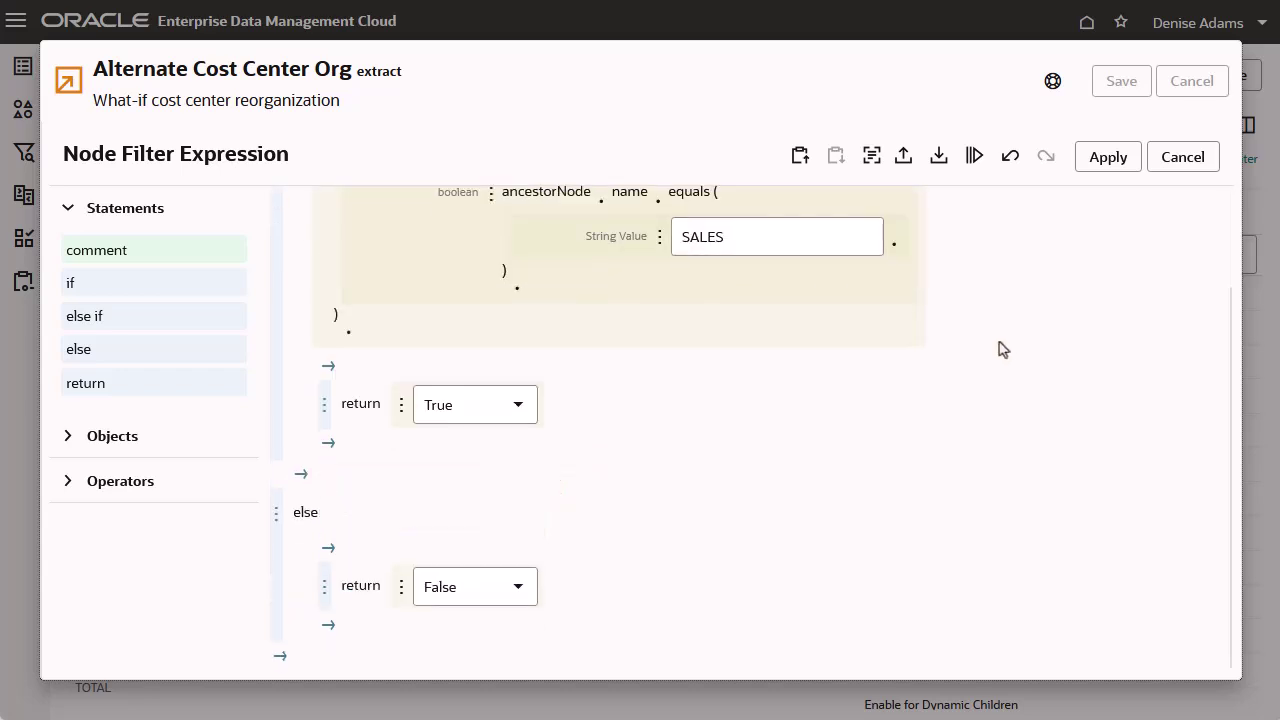
left_click(1104, 160)
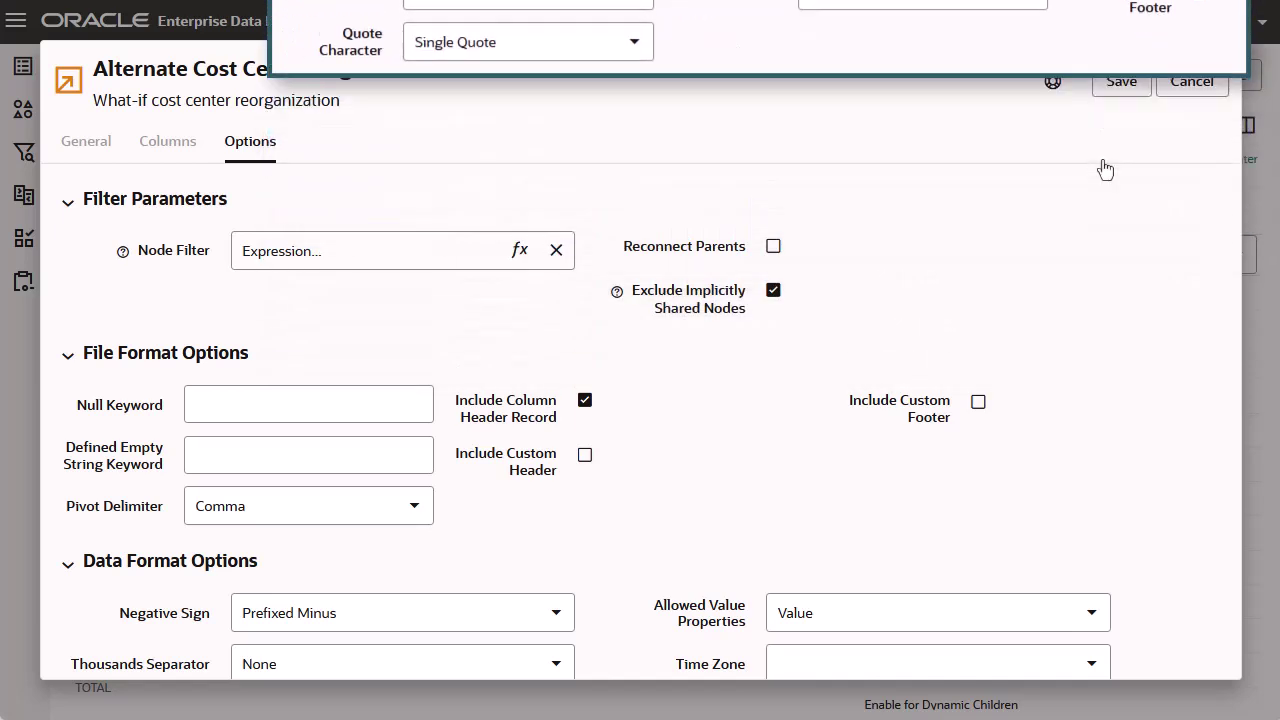
Keep Comma as the pivot delimiter and include a custom footer reading "This extract was run on <%Date%>.".
left_click(414, 508)
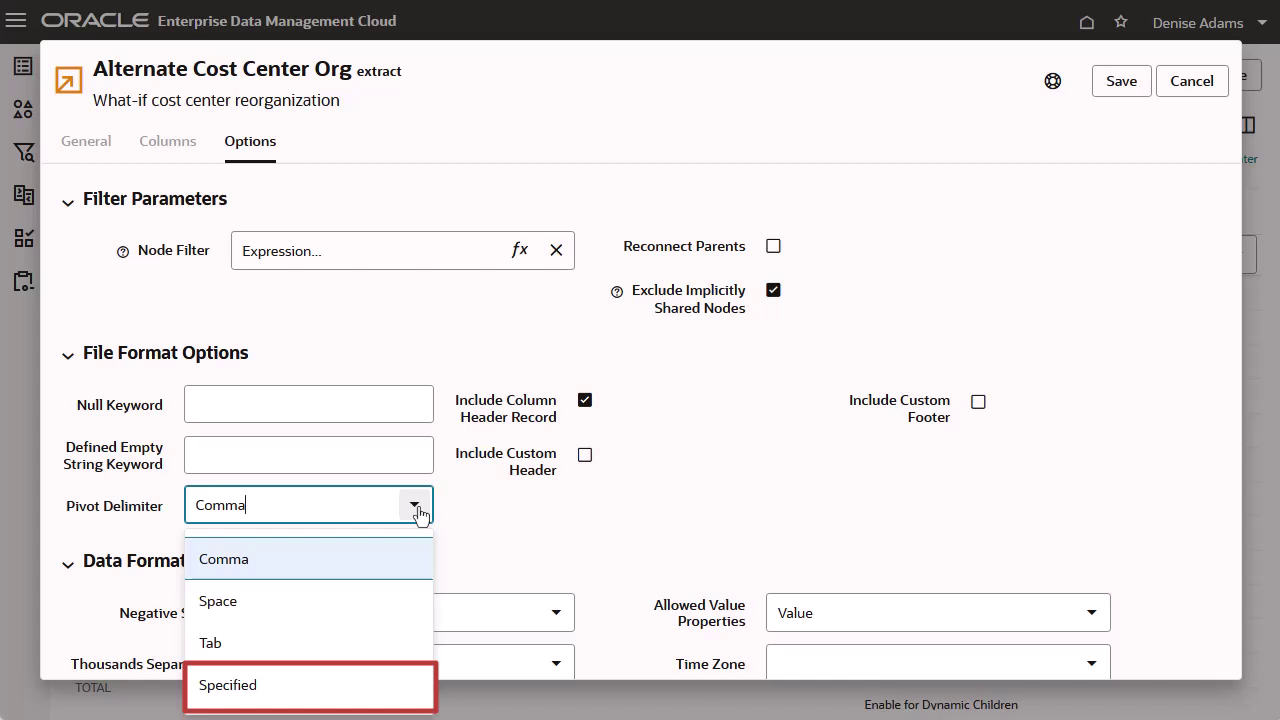
left_click(414, 556)
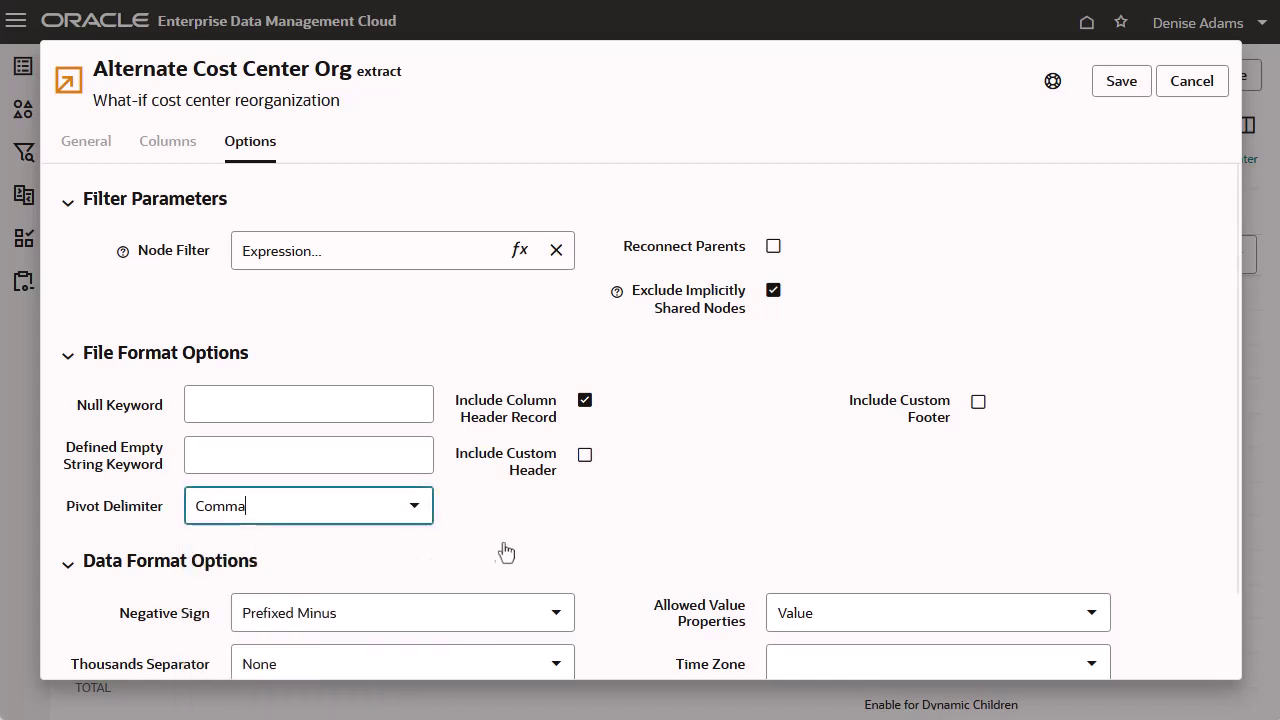
left_click(978, 404)
left_click(1003, 462)
type("This extract was run on <%Date%>.")
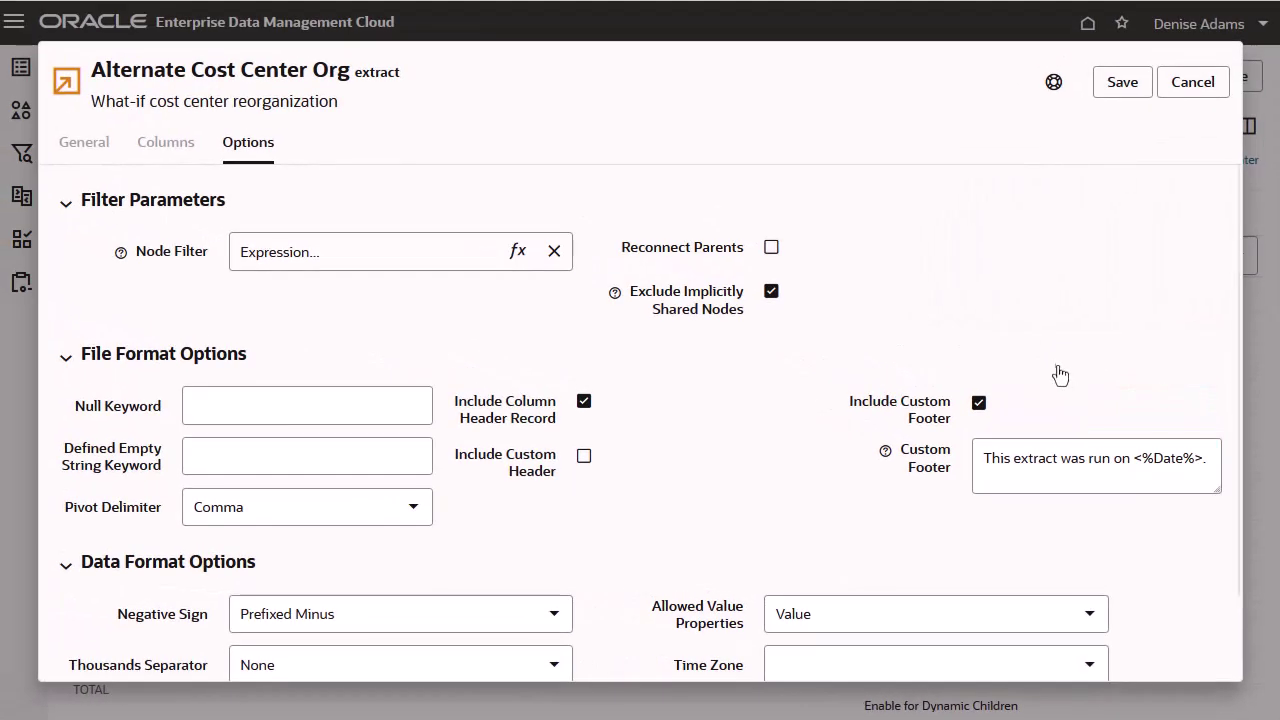
left_click(1058, 369)
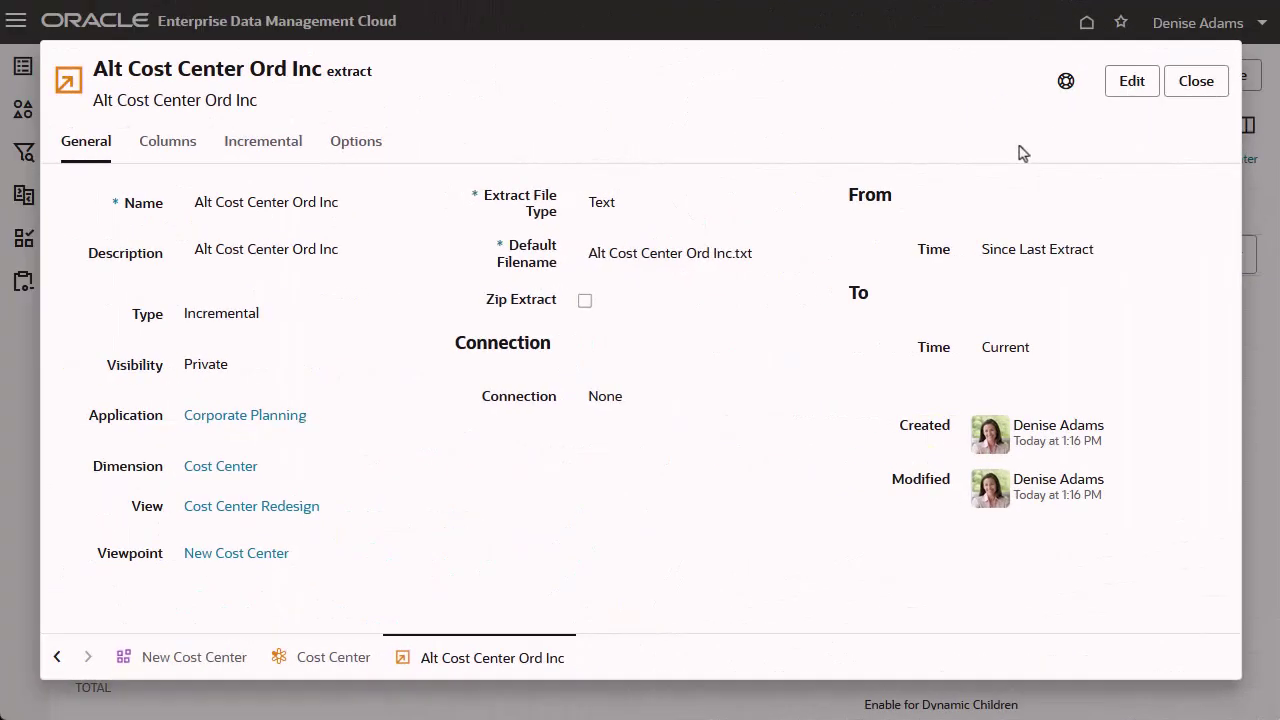
Try Specified and Offset as the incremental extract's From time, return it to Since Last Extract, and save.
left_click(1128, 90)
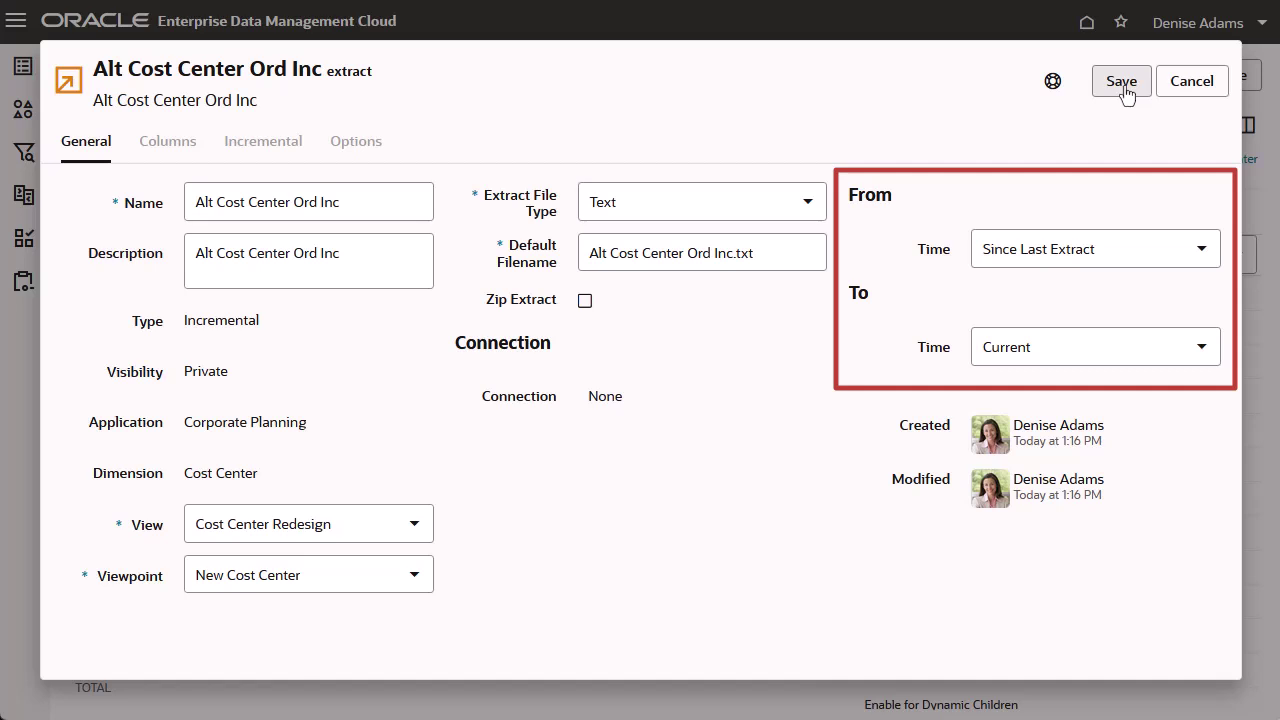
left_click(1203, 249)
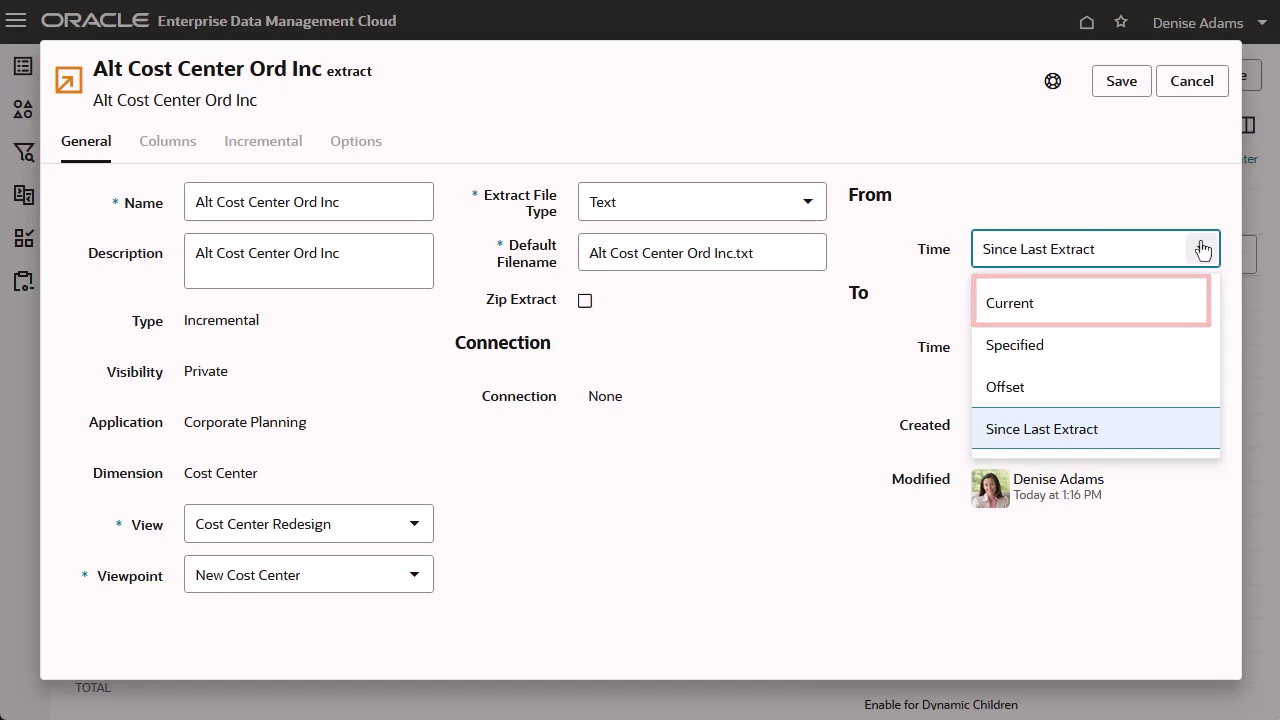
left_click(1193, 351)
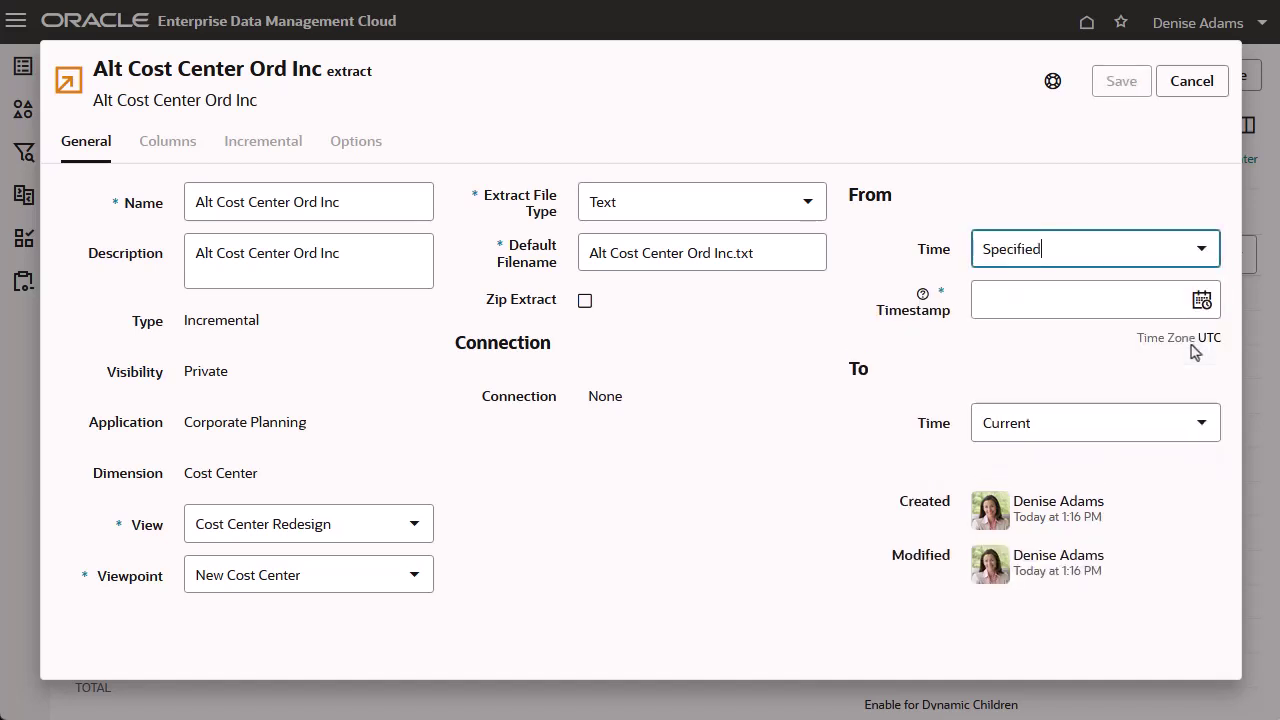
left_click(1201, 250)
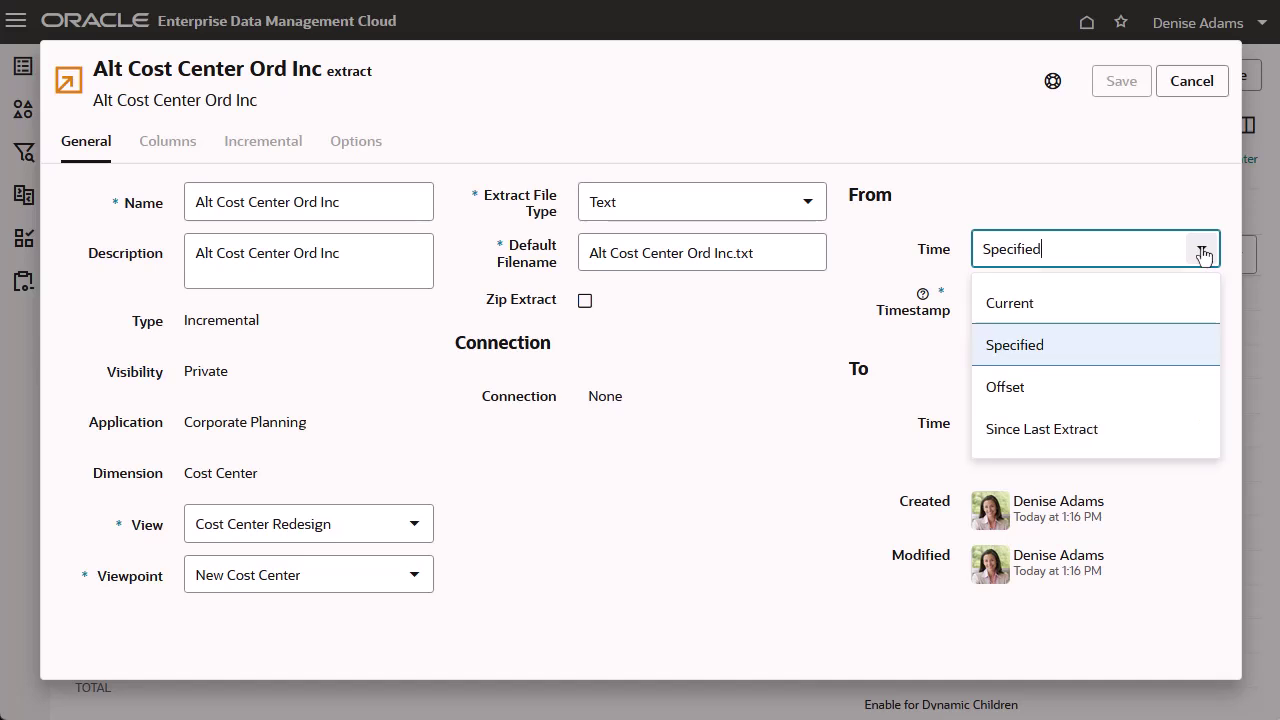
left_click(1193, 393)
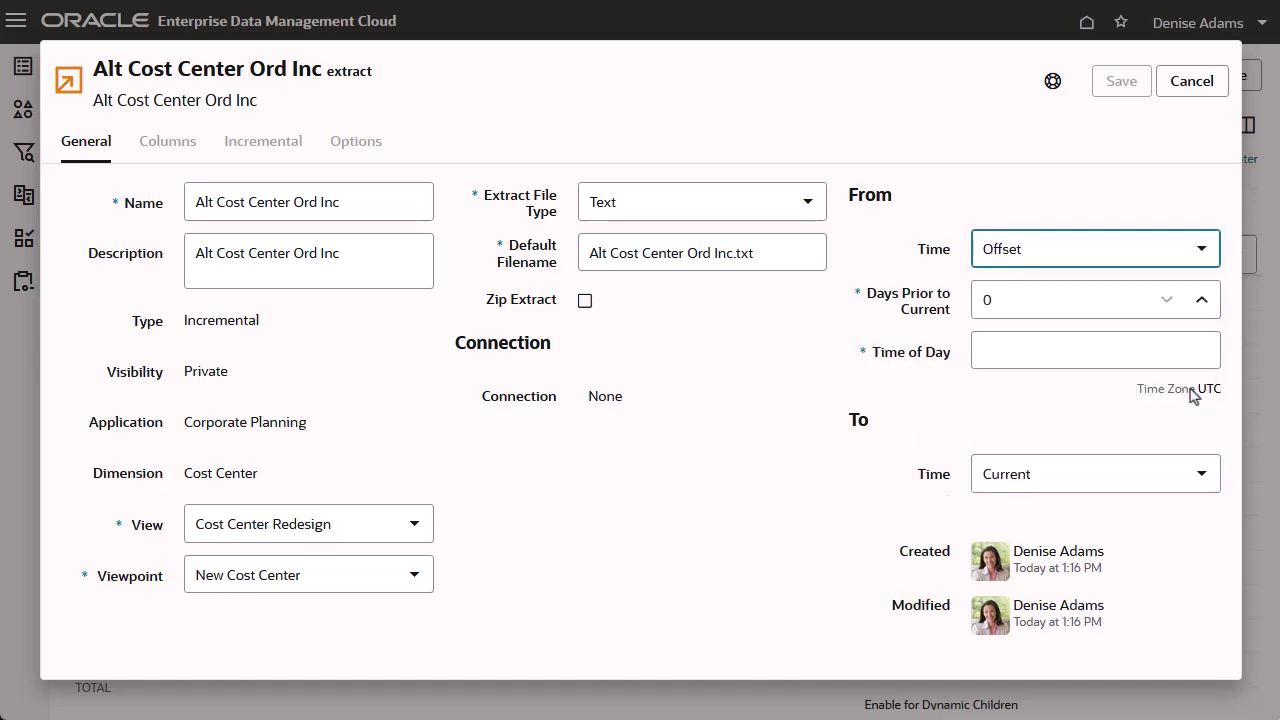
left_click(1201, 252)
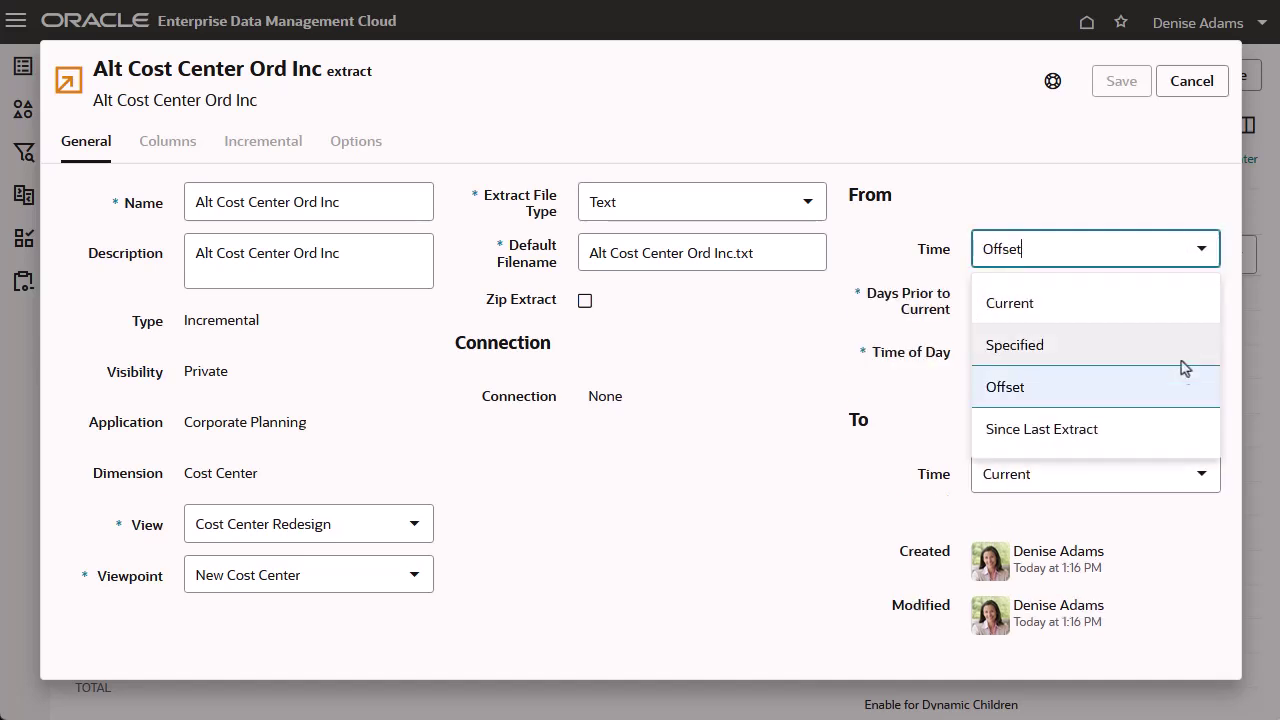
left_click(1188, 429)
left_click(1118, 84)
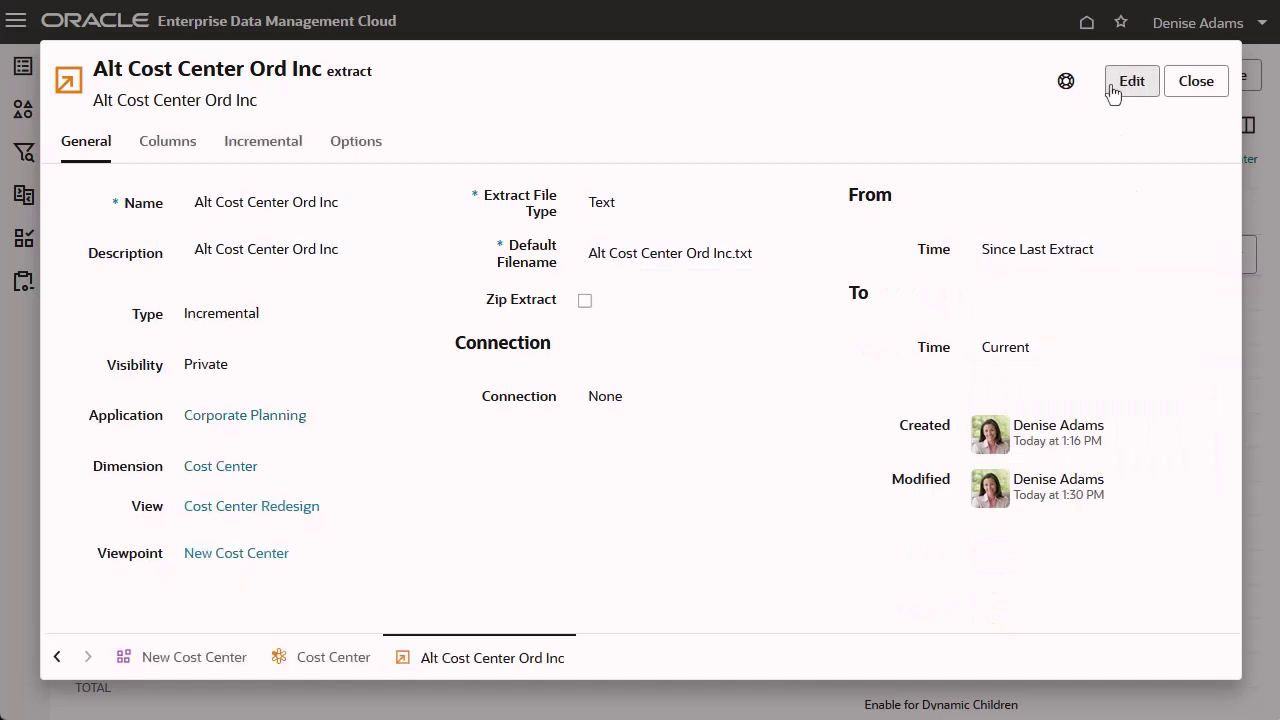
In the incremental extract's columns, keep To as the Name column's source type and add a second Core.Name property column.
left_click(178, 145)
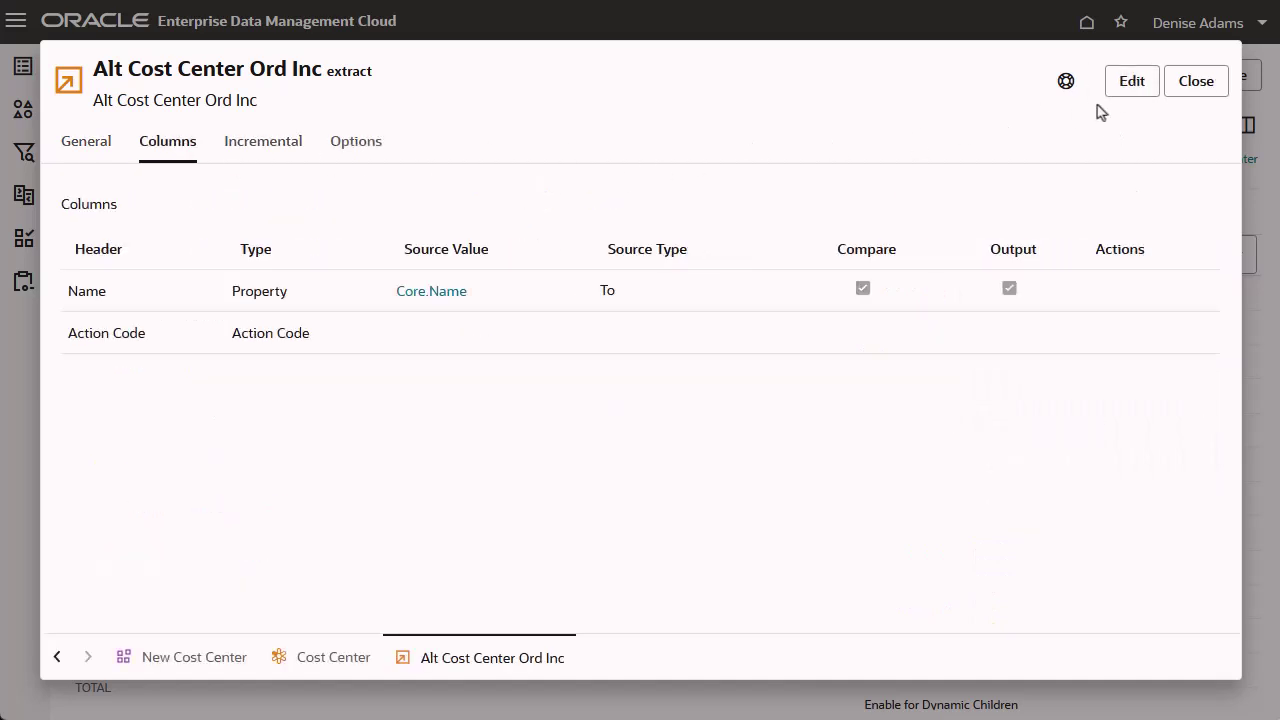
left_click(1128, 84)
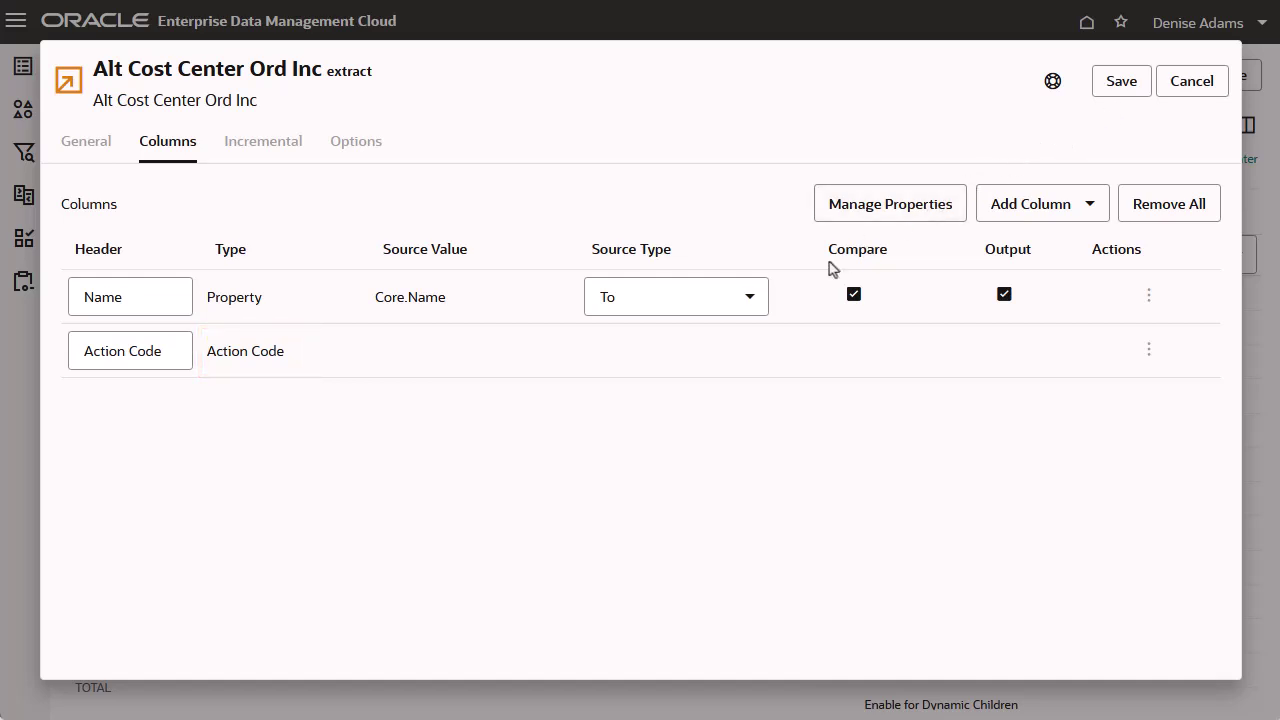
left_click(752, 306)
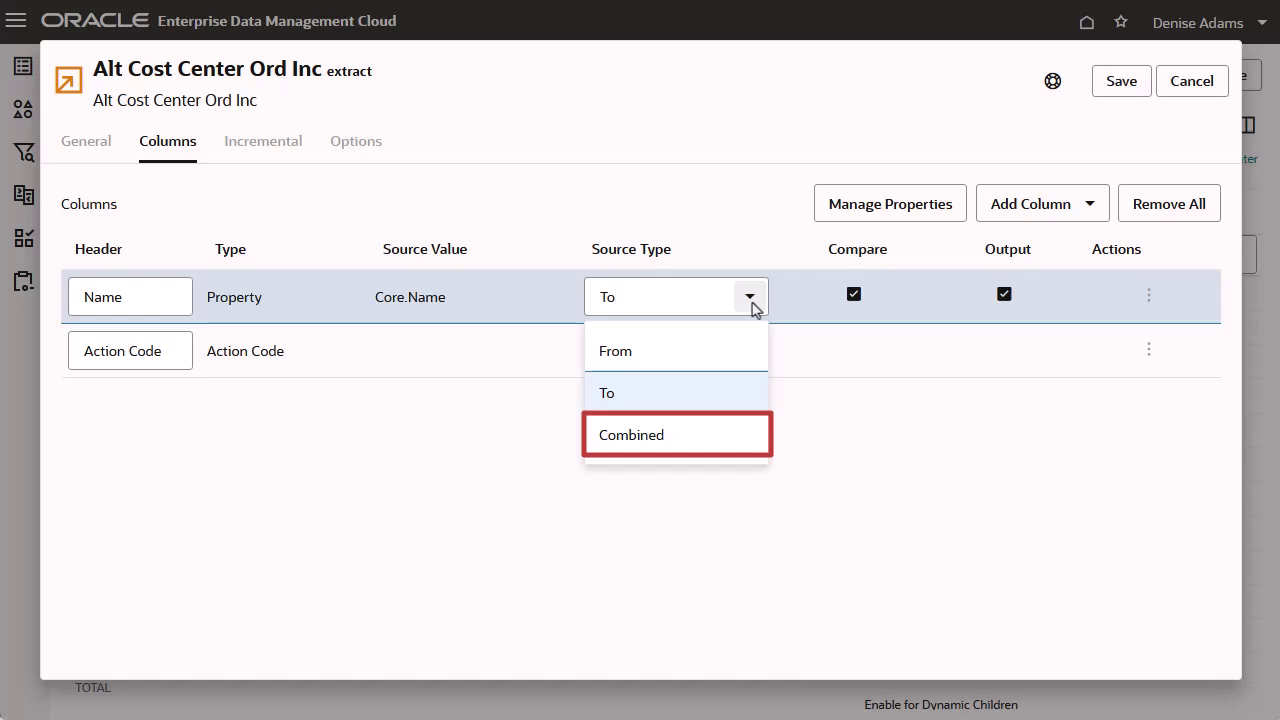
left_click(745, 401)
left_click(882, 208)
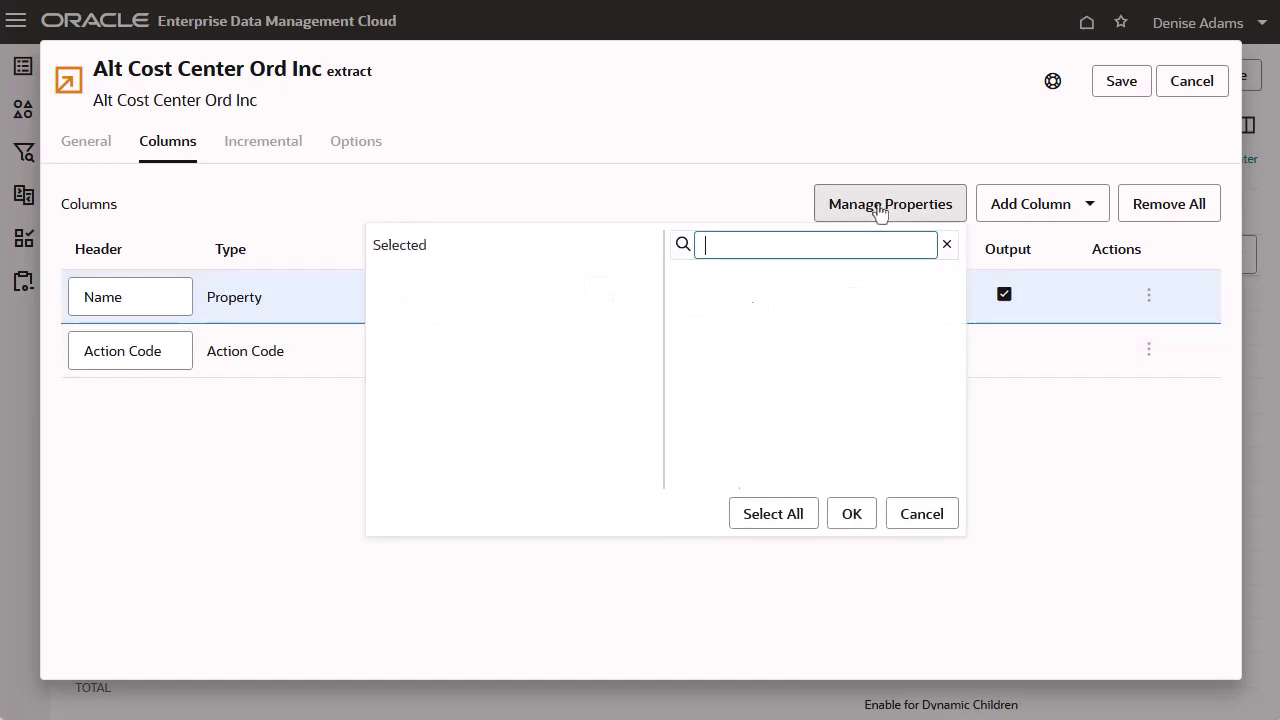
left_click(622, 280)
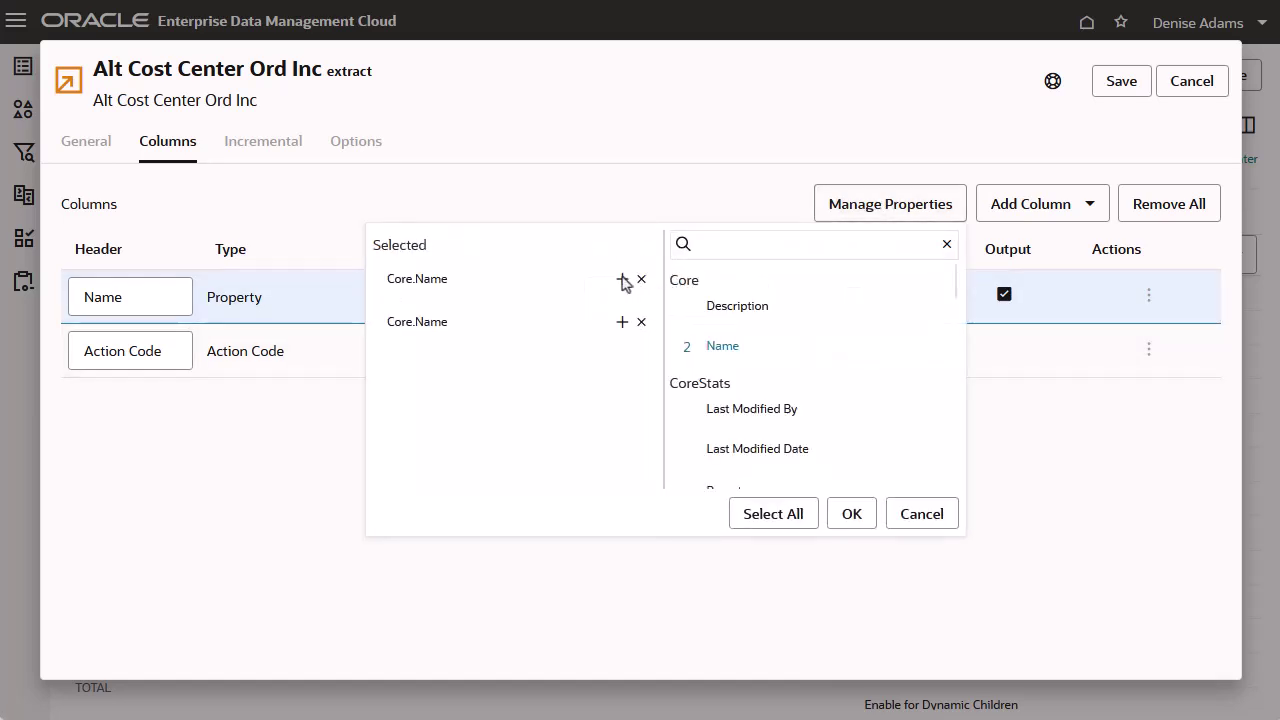
left_click(850, 514)
Give the two Name columns the source types From and To, and save the incremental extract's columns.
left_click(749, 405)
left_click(735, 455)
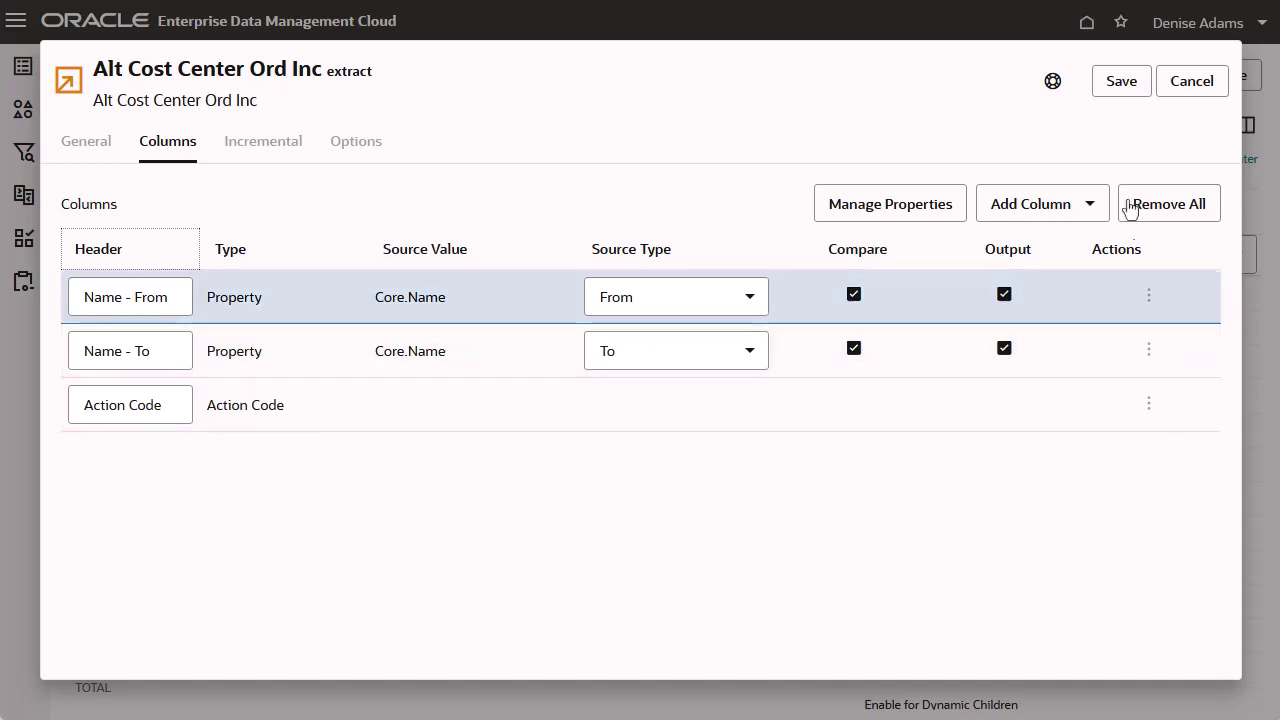
left_click(1126, 86)
Open the incremental extract's processing settings and action codes for editing.
left_click(286, 148)
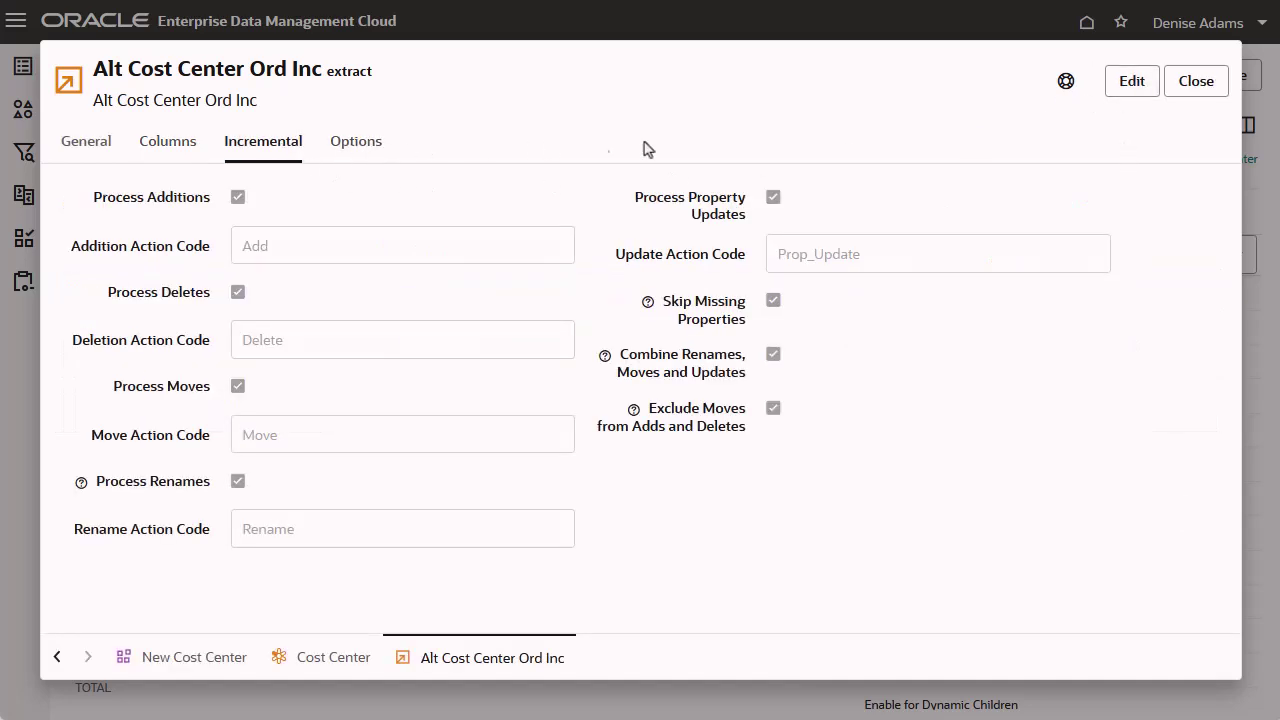
left_click(1120, 92)
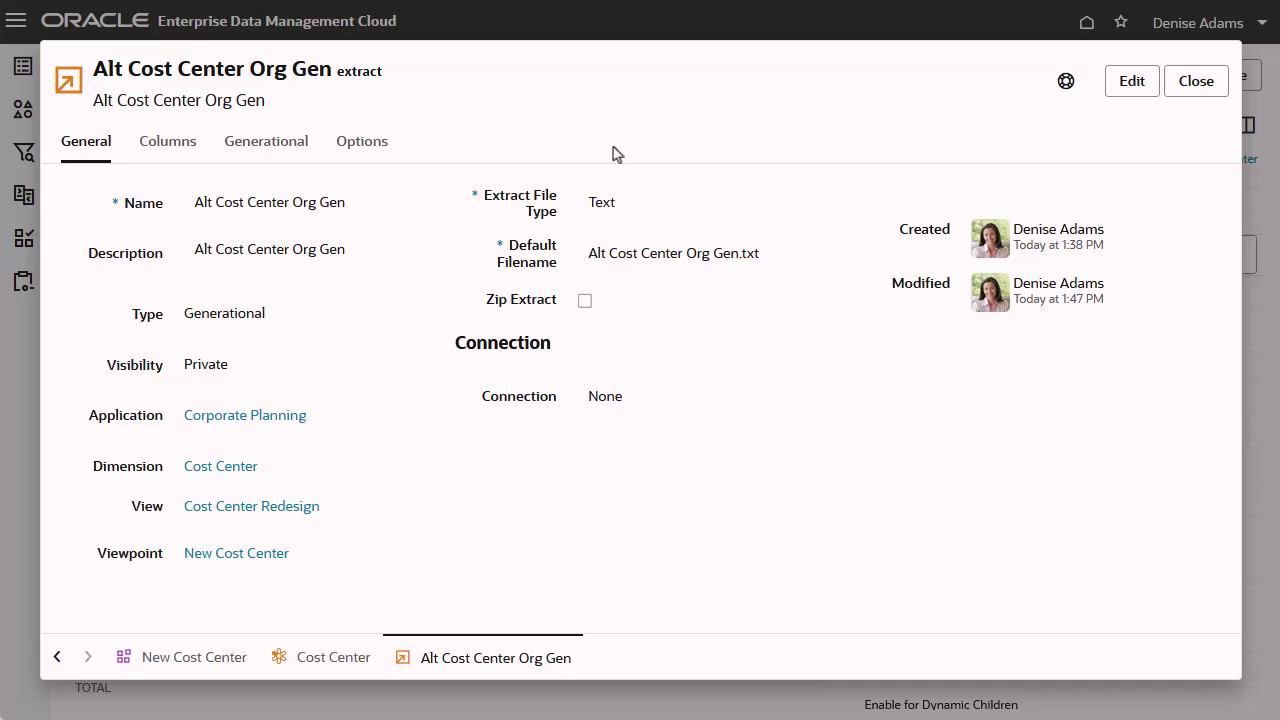
Review the source type choices for the generational extract's Name - Ancestor column, keep Ancestor, and save the columns.
left_click(170, 152)
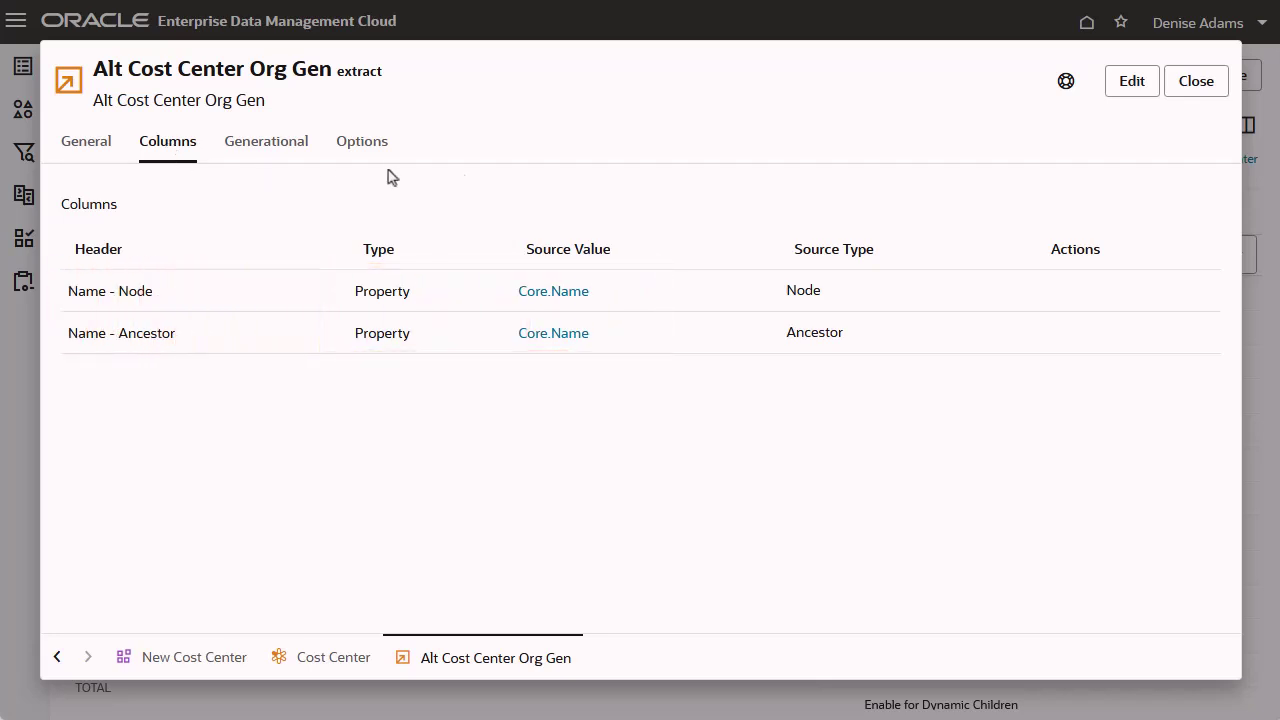
left_click(1137, 92)
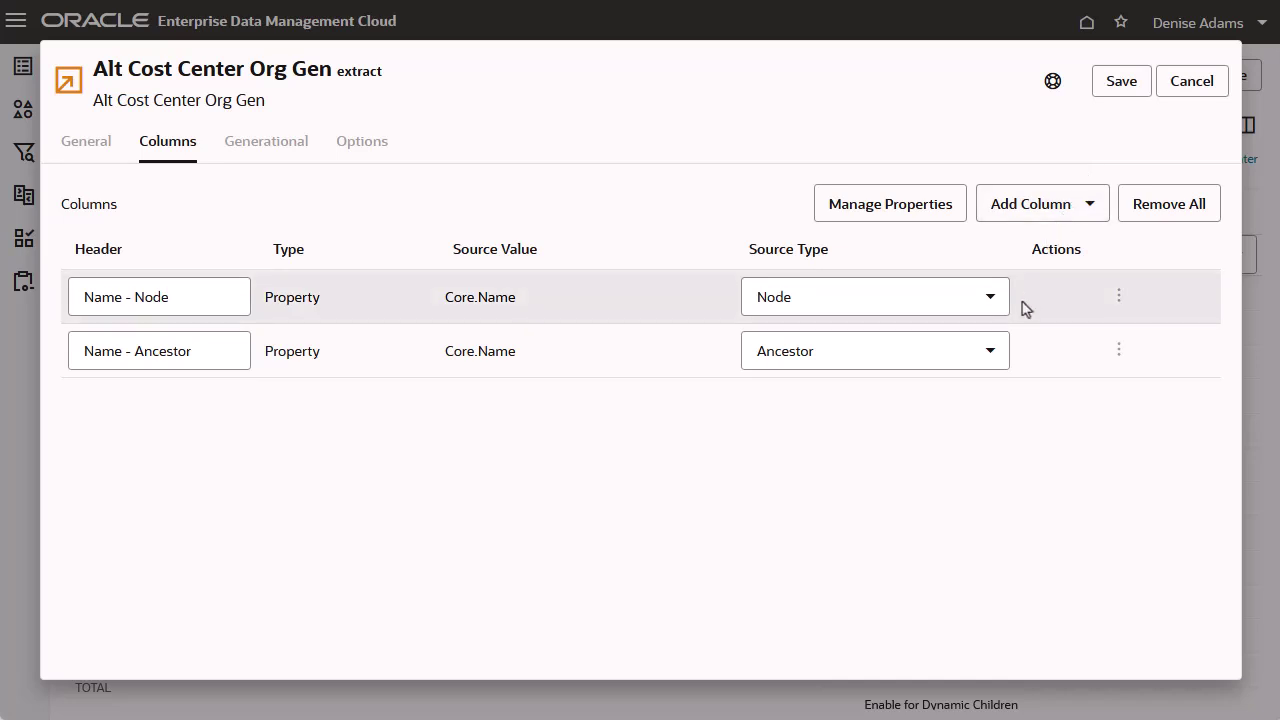
left_click(990, 356)
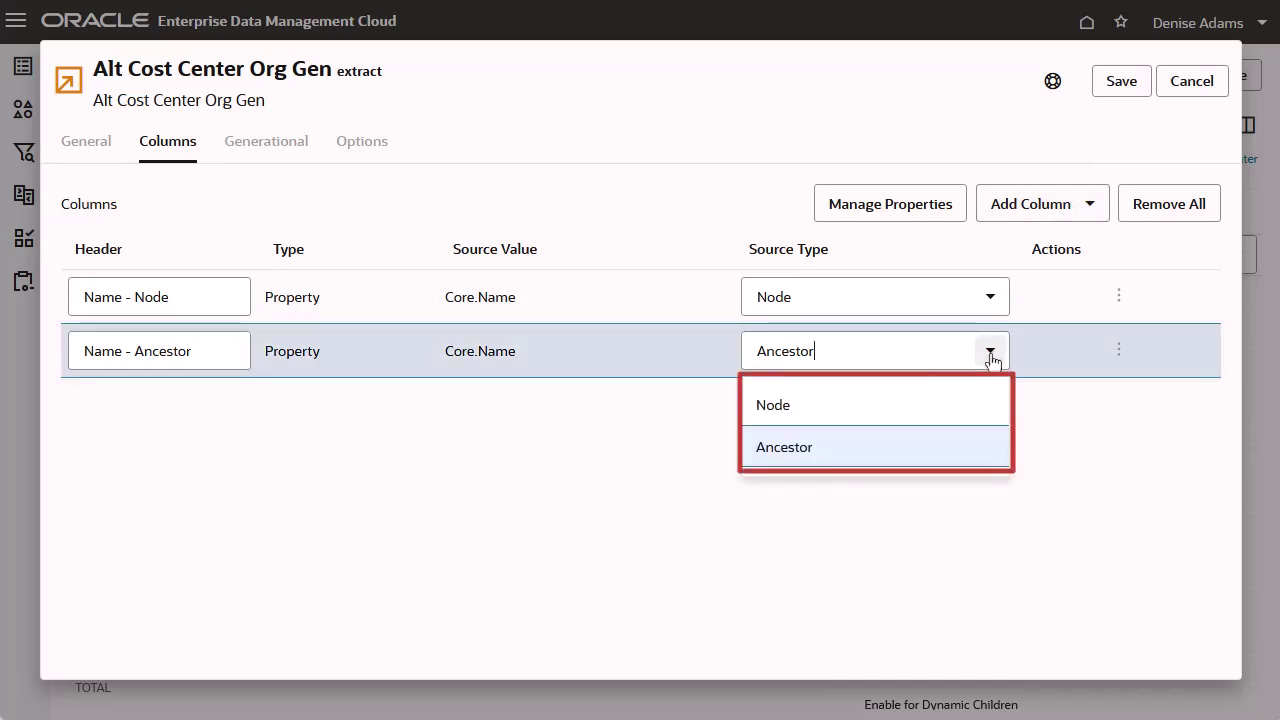
left_click(990, 356)
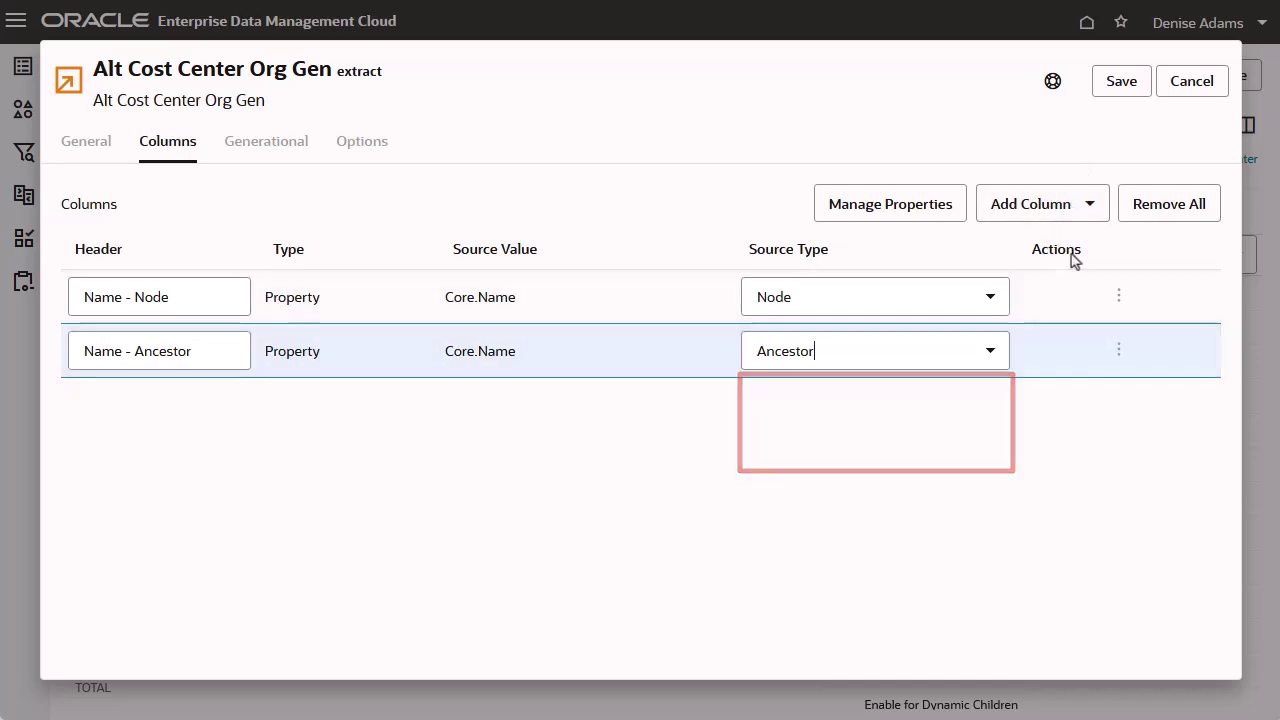
left_click(1125, 88)
Open the generational settings for editing and examine the choices for Balance Fill Option and Ancestor Column Order.
left_click(284, 147)
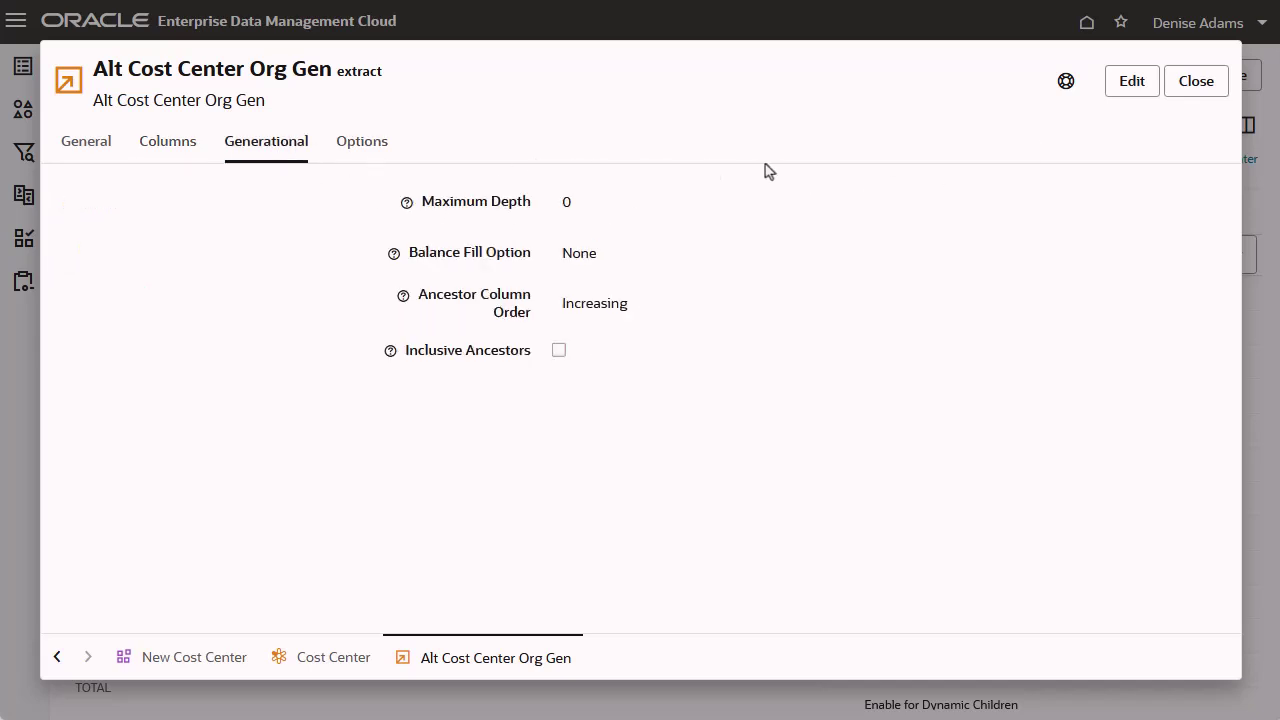
left_click(1116, 90)
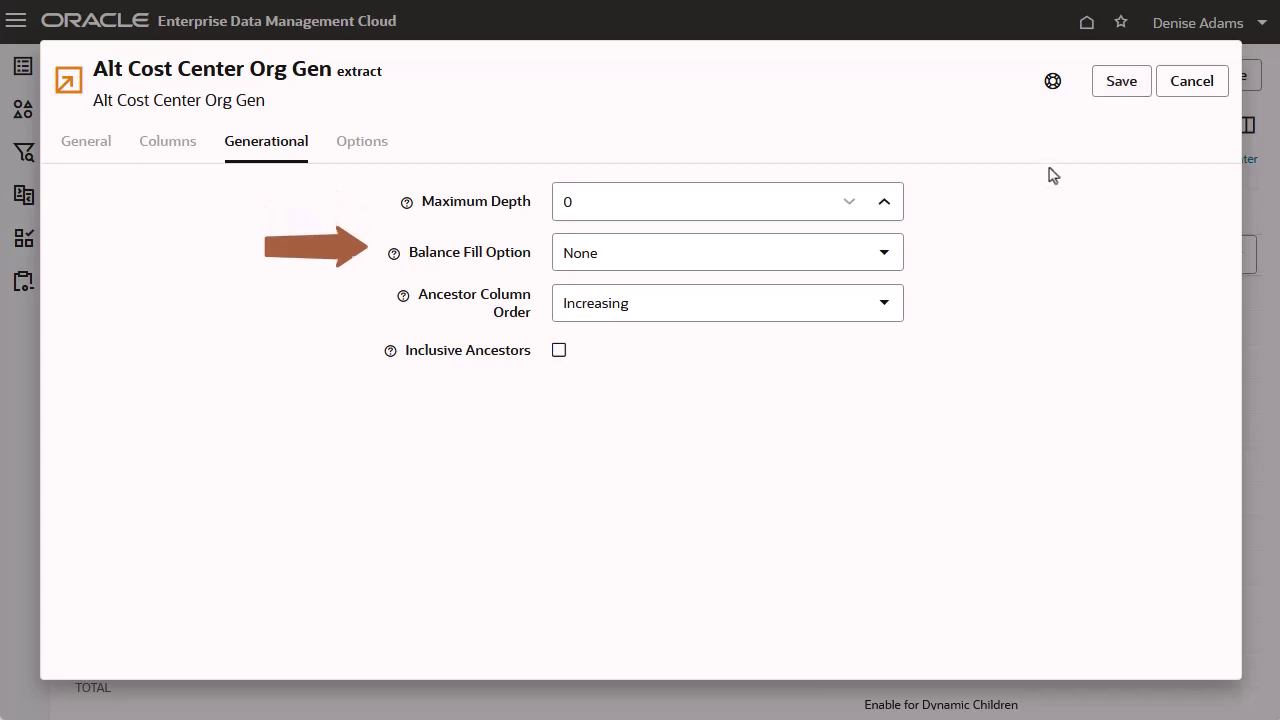
left_click(884, 256)
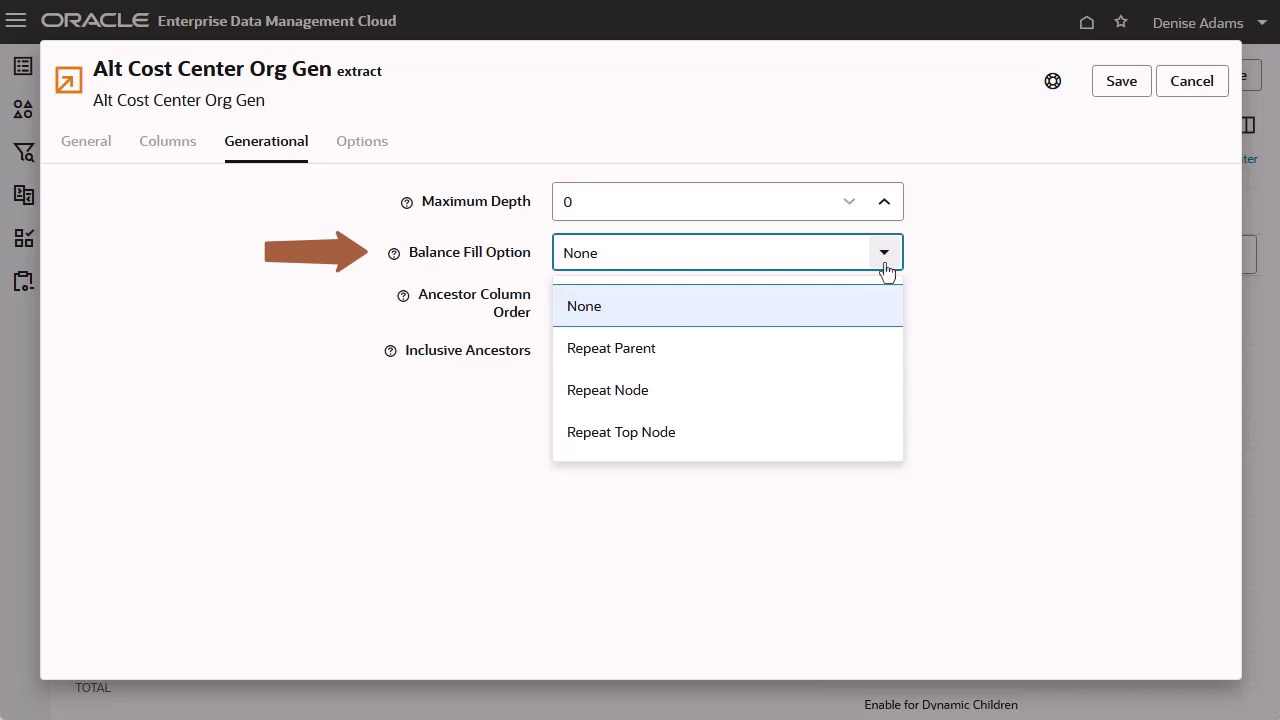
left_click(885, 264)
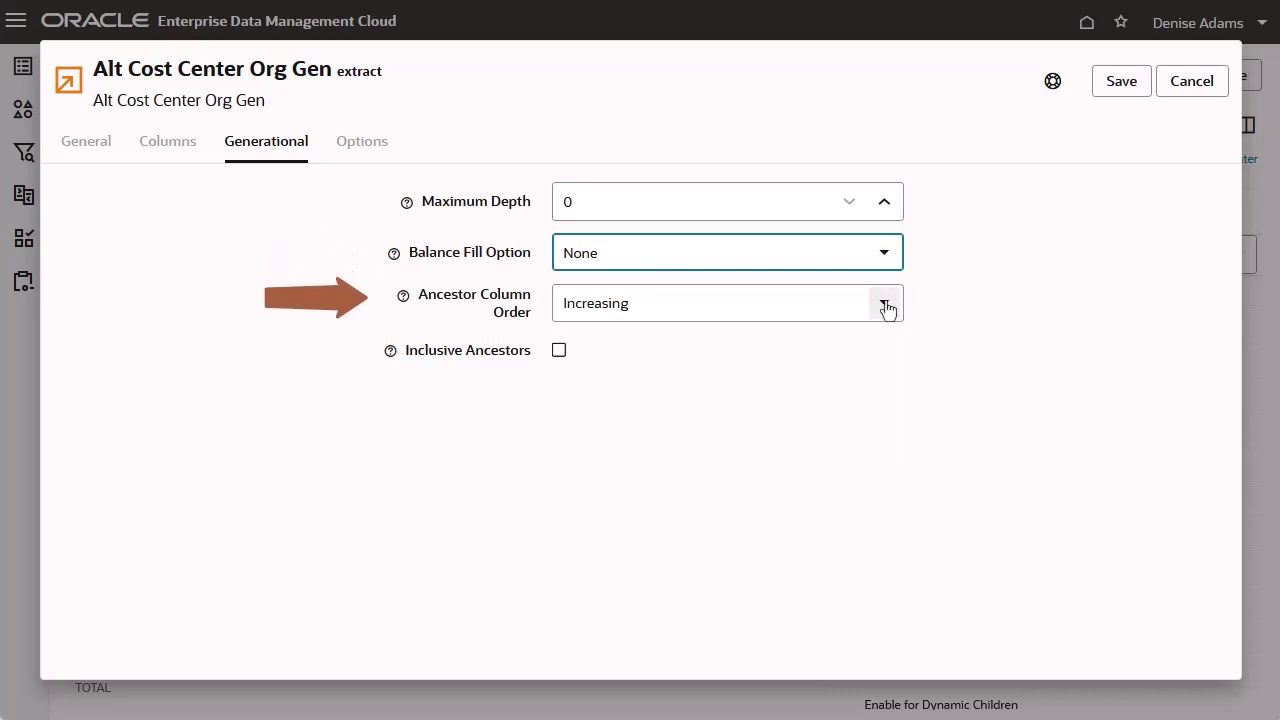
left_click(885, 306)
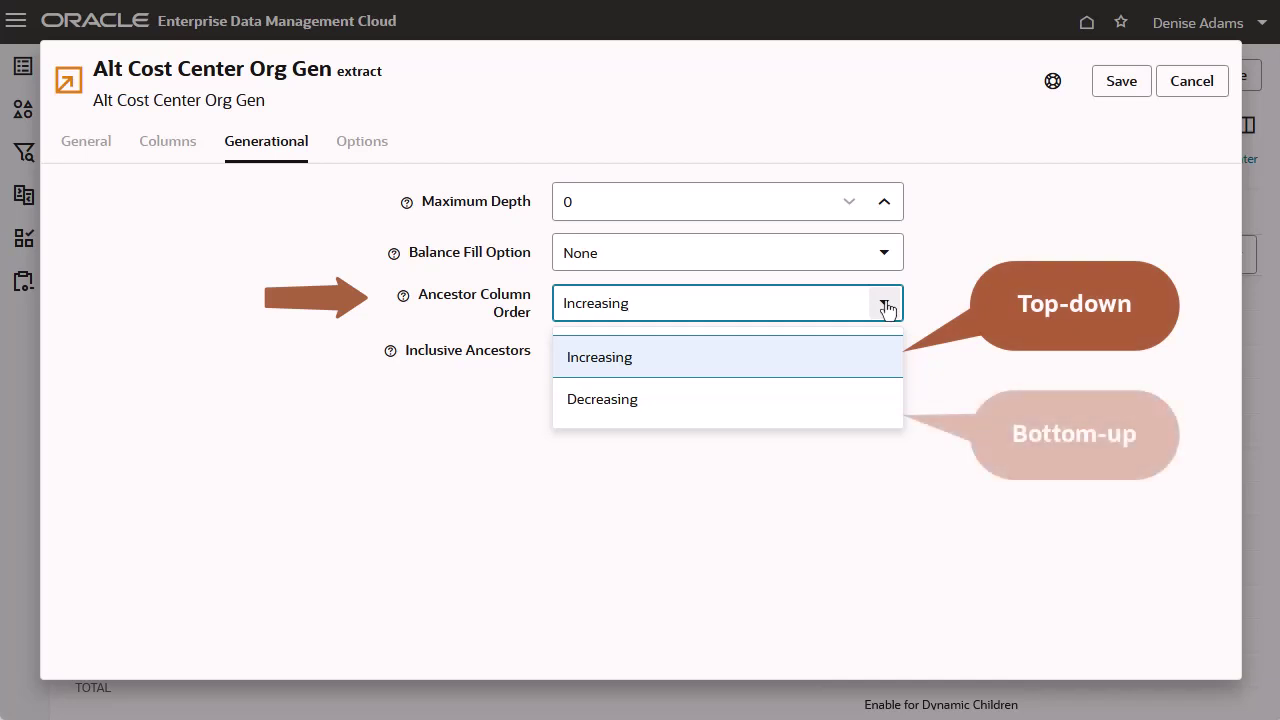